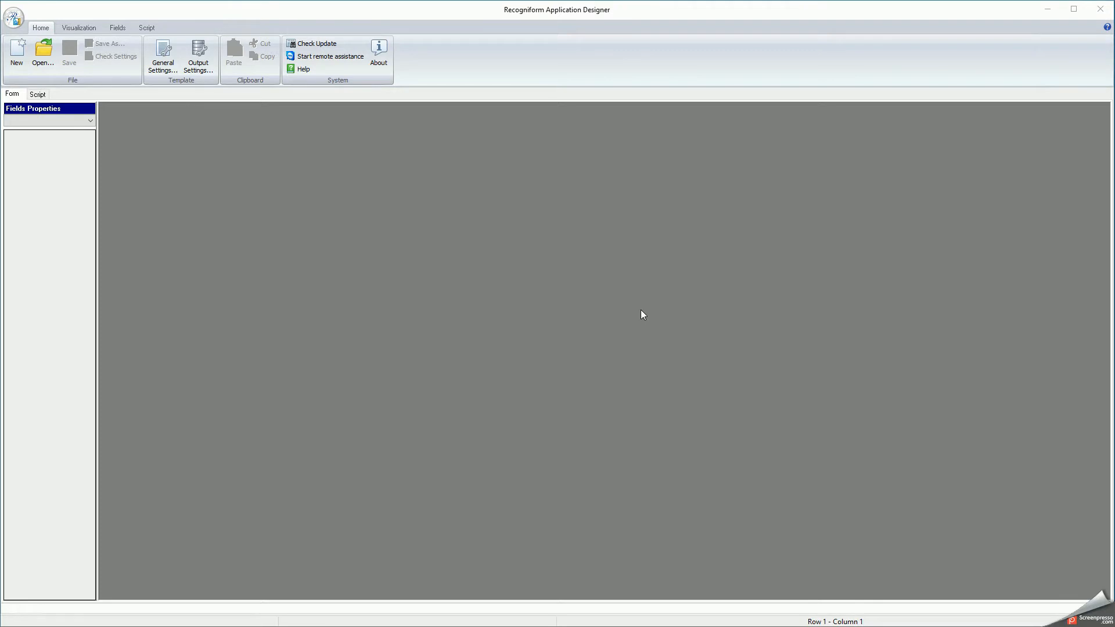
Step: Create a new template with full-page OCR, deskew and auto-orientation using OCR text, keeping default output settings
{"action": "left_click", "coordinate": [16, 58]}
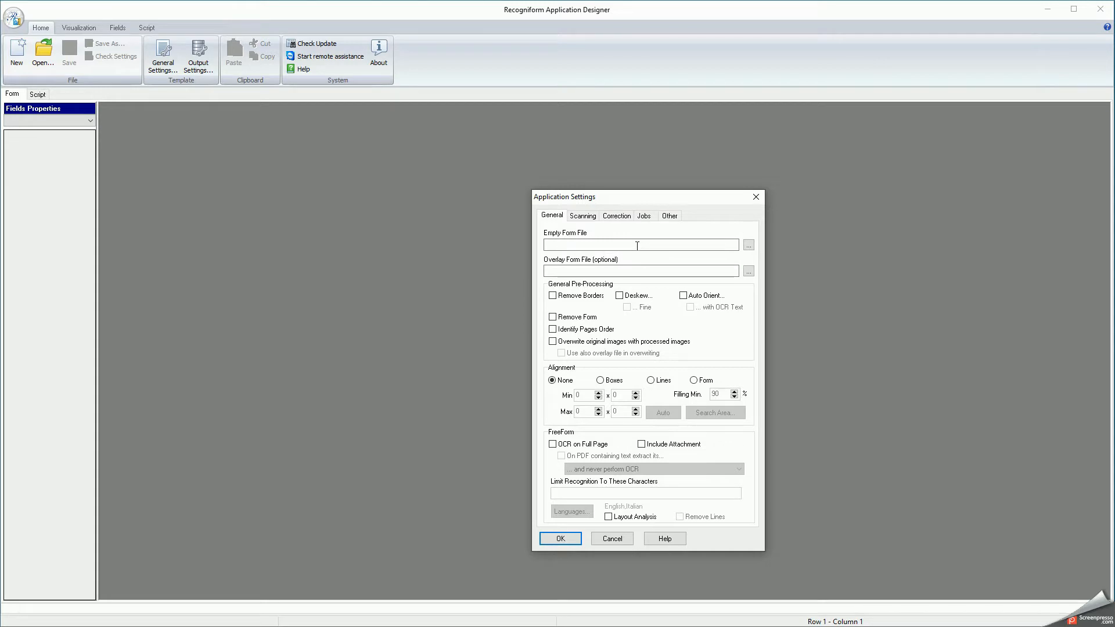
{"action": "left_click", "coordinate": [592, 444]}
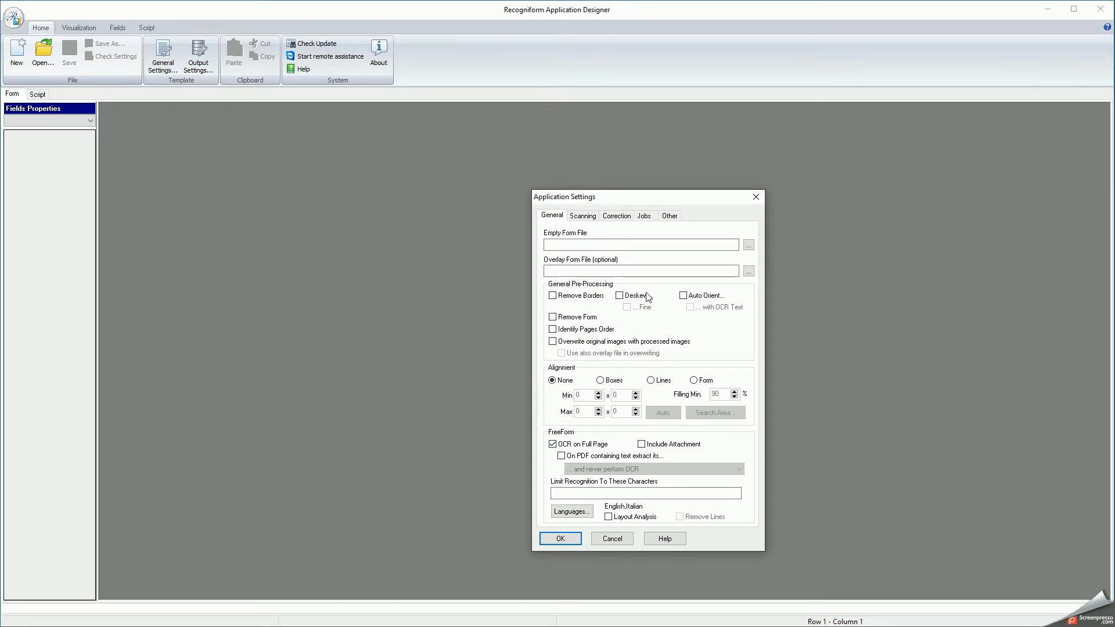
{"action": "left_click", "coordinate": [620, 297]}
{"action": "left_click", "coordinate": [683, 296]}
{"action": "left_click", "coordinate": [690, 308]}
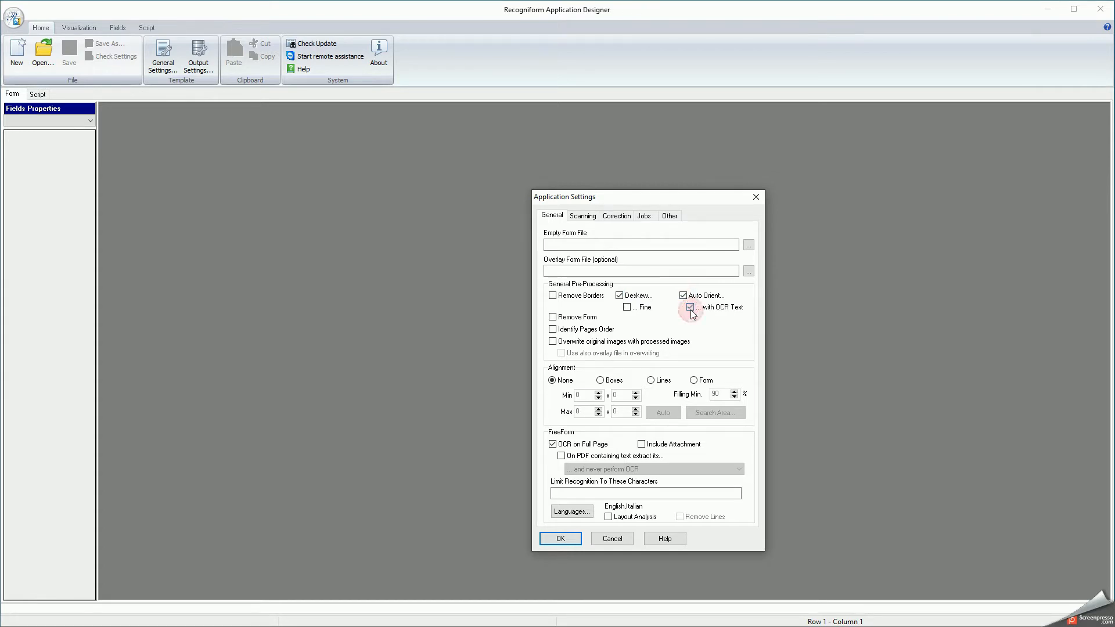
{"action": "left_click", "coordinate": [561, 539]}
{"action": "left_click", "coordinate": [763, 418]}
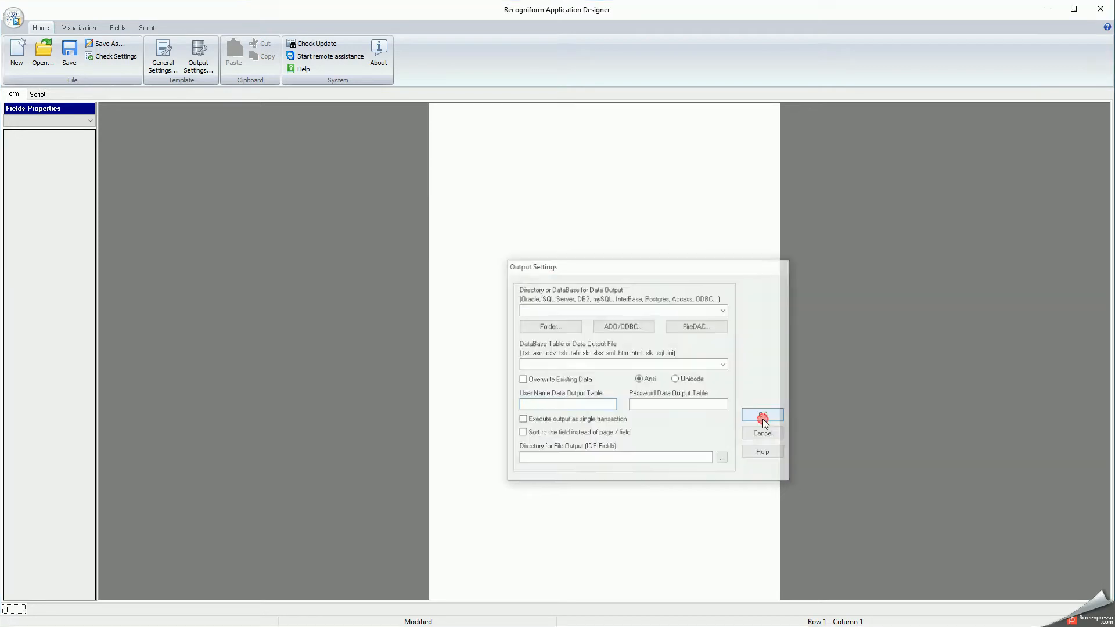
Step: Draw a Calculated field near the page's top-left and name it CUST_REF
{"action": "left_click", "coordinate": [119, 27]}
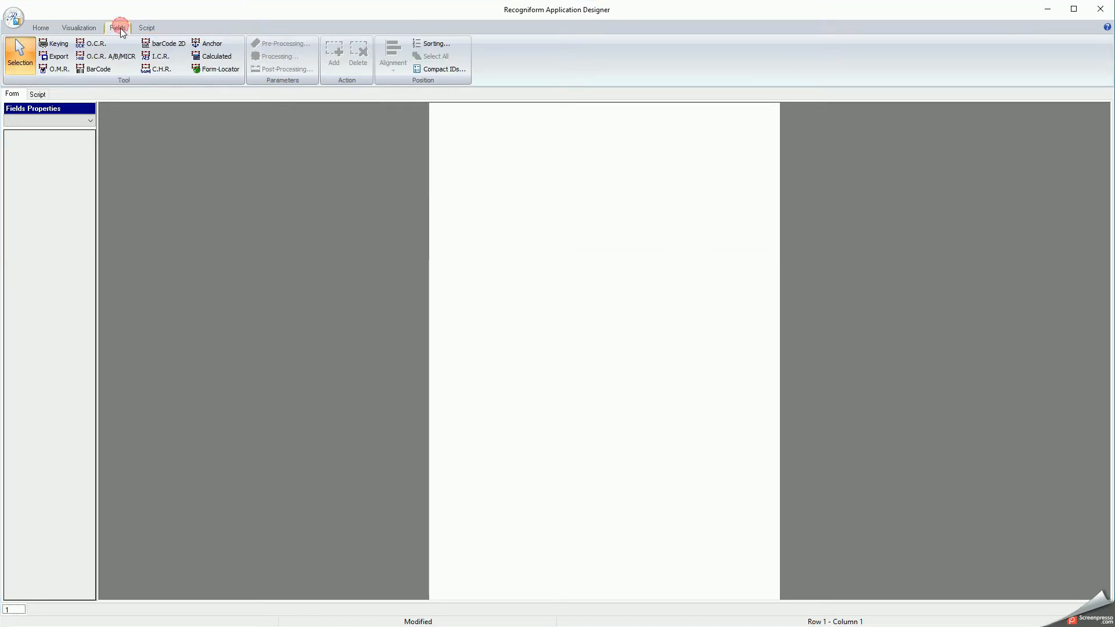
{"action": "left_click", "coordinate": [219, 61]}
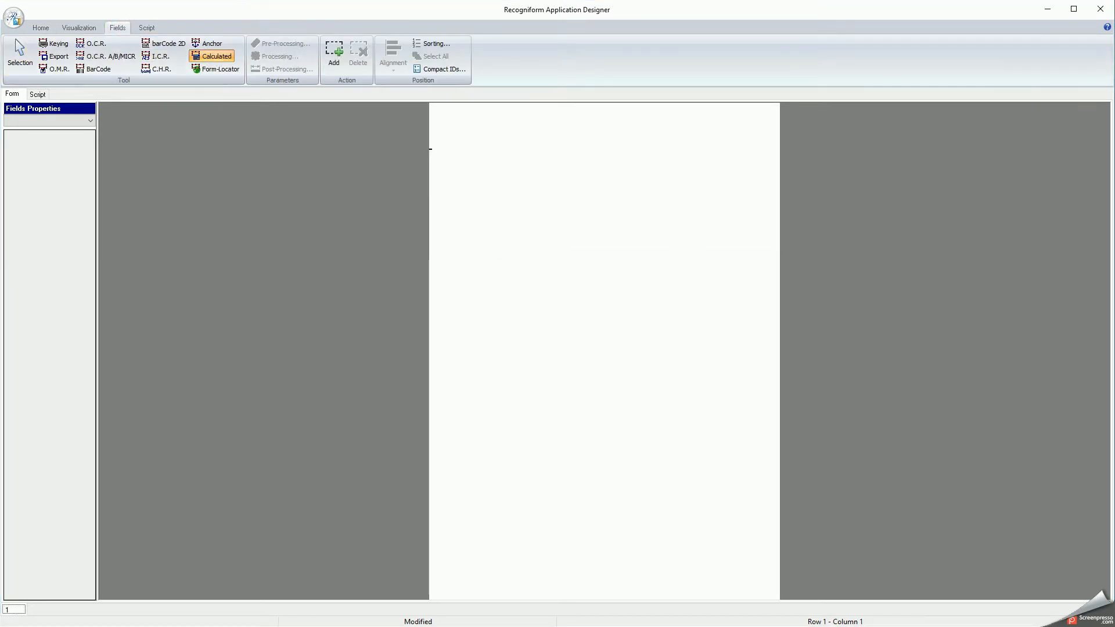
{"action": "left_click_drag", "start_coordinate": [456, 148], "coordinate": [484, 175]}
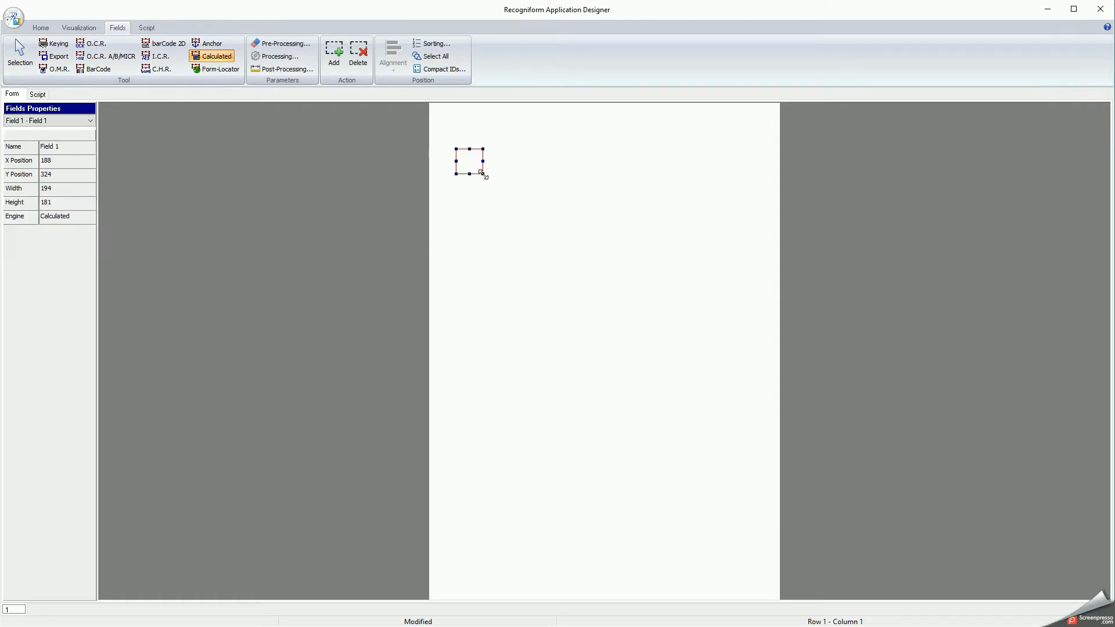
{"action": "left_click", "coordinate": [74, 149]}
{"action": "type", "text": "CUS"}
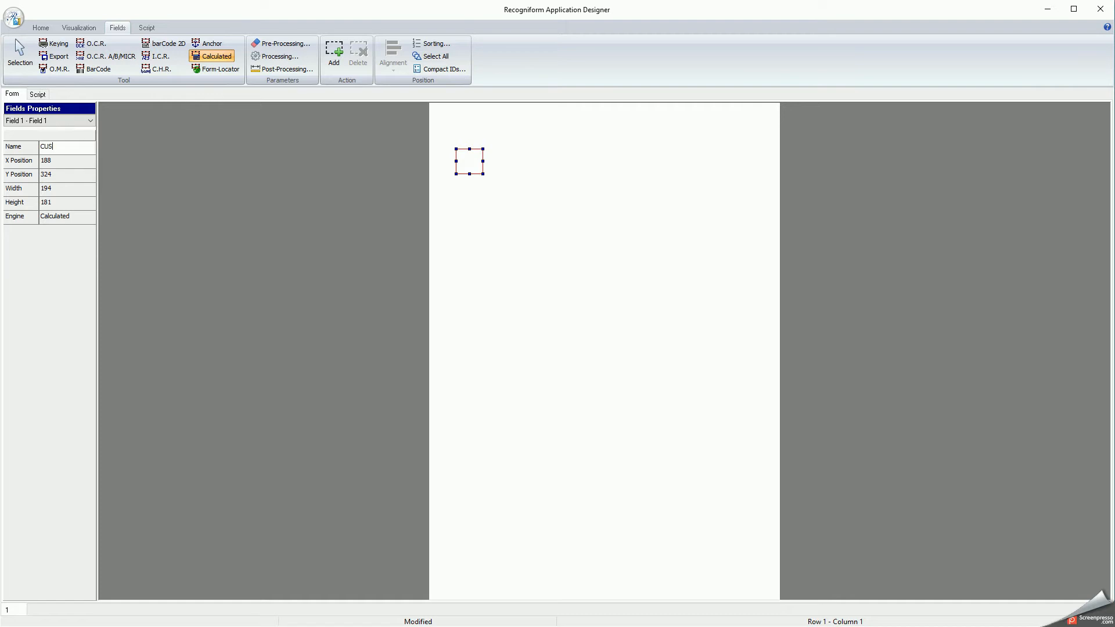
{"action": "type", "text": "T_REF"}
{"action": "key", "text": "Tab"}
{"action": "left_click", "coordinate": [37, 94]}
Step: Start the Free-Form Wizard from the script editor for the CUST_REF field
{"action": "right_click", "coordinate": [233, 186]}
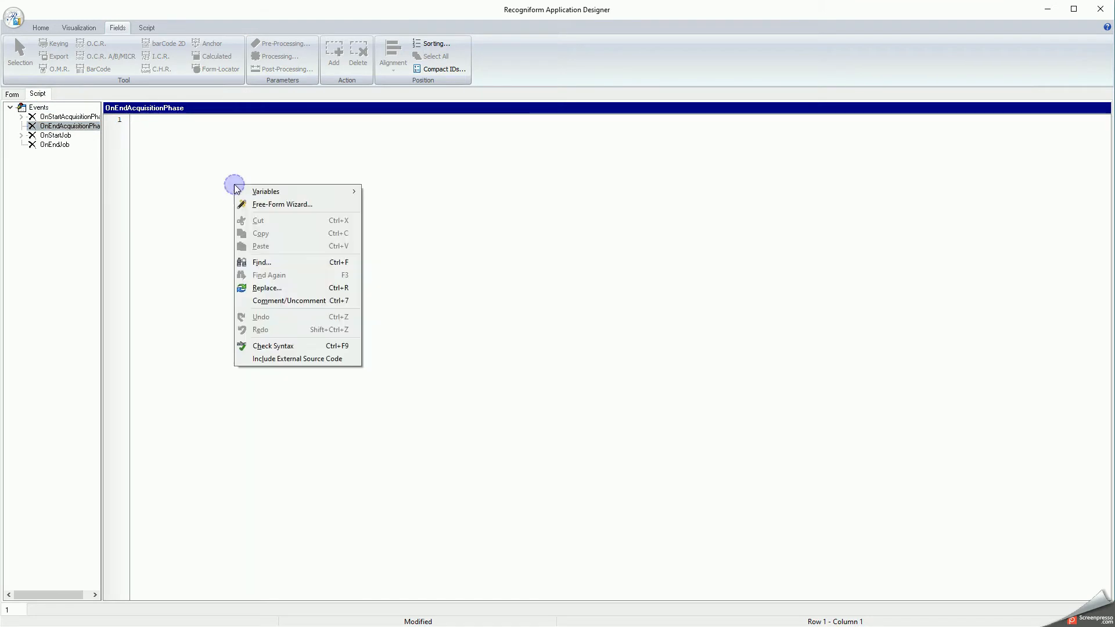
{"action": "left_click", "coordinate": [346, 206]}
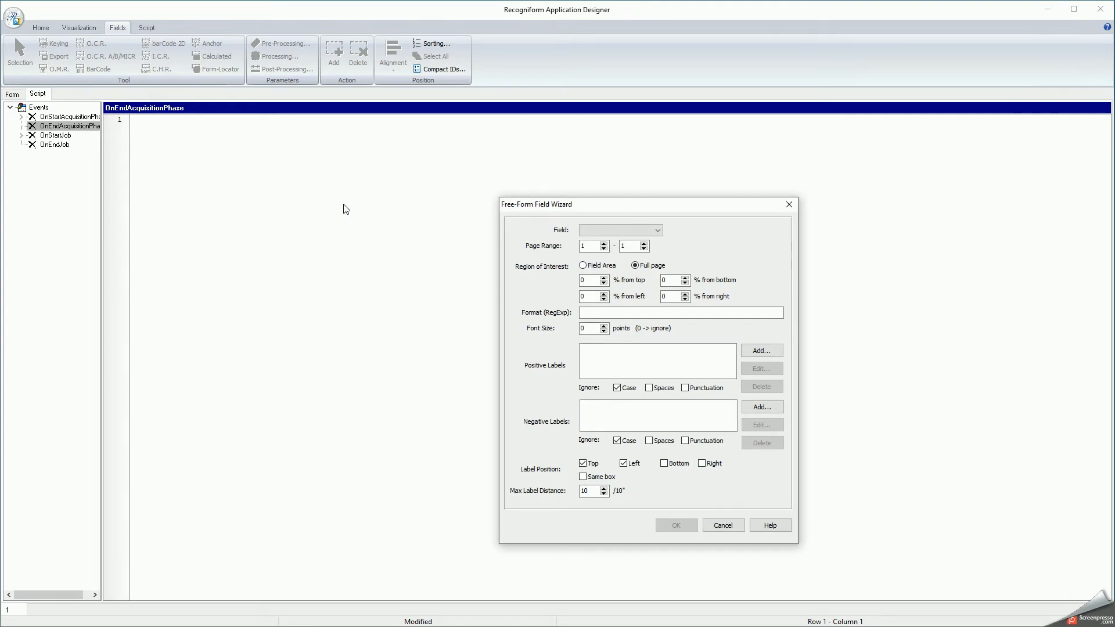
{"action": "left_click", "coordinate": [651, 230]}
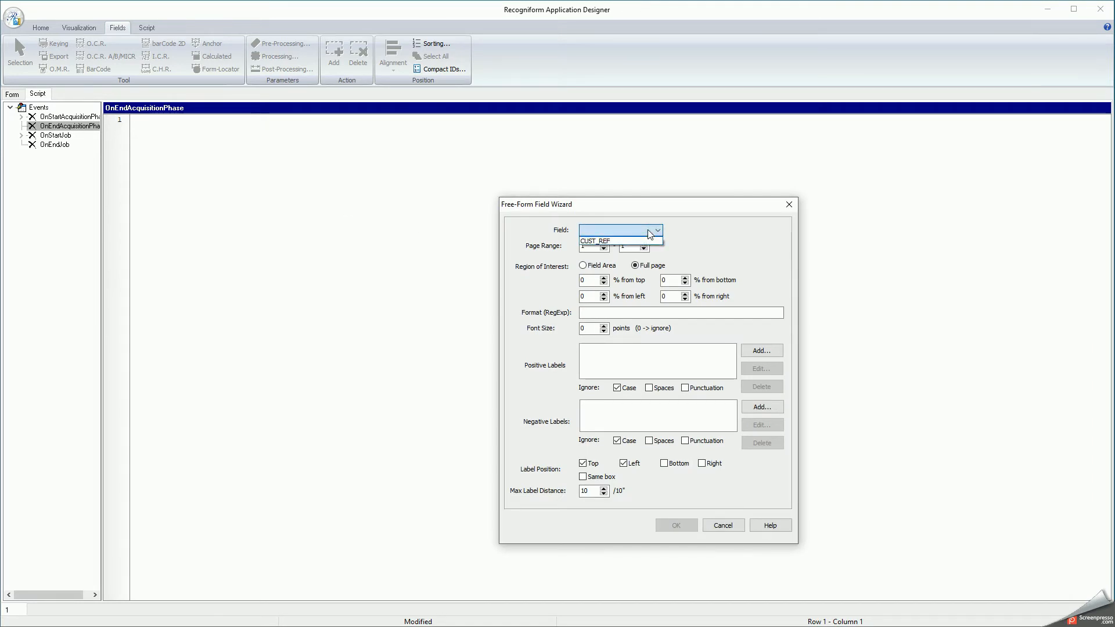
{"action": "left_click", "coordinate": [653, 243]}
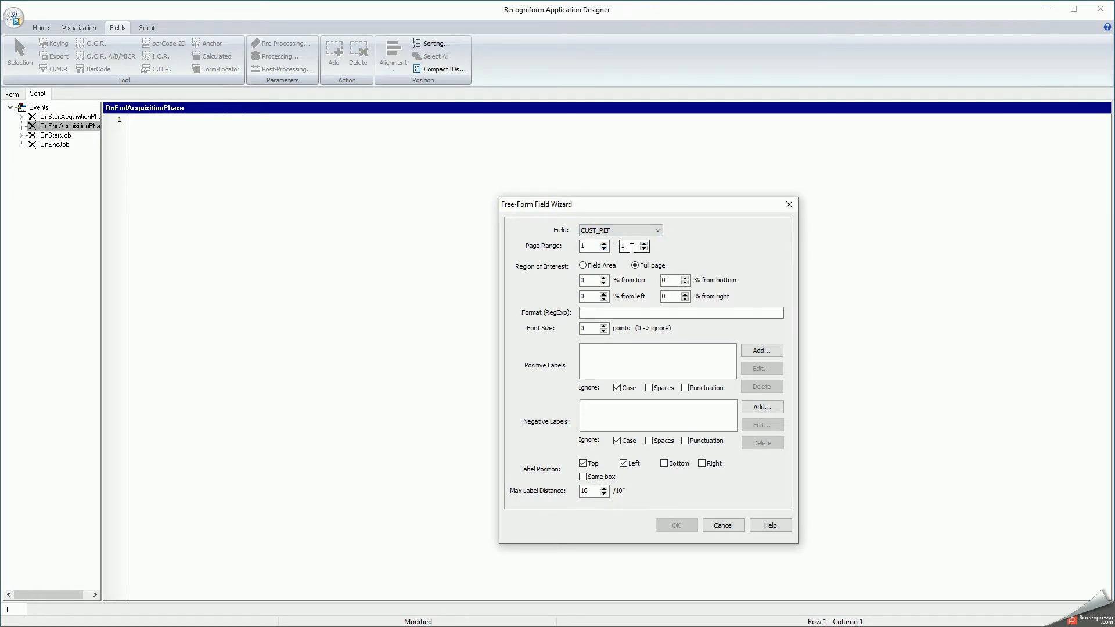
Step: Set the wizard's search area to Full page with a 0% top margin
{"action": "left_click", "coordinate": [603, 267]}
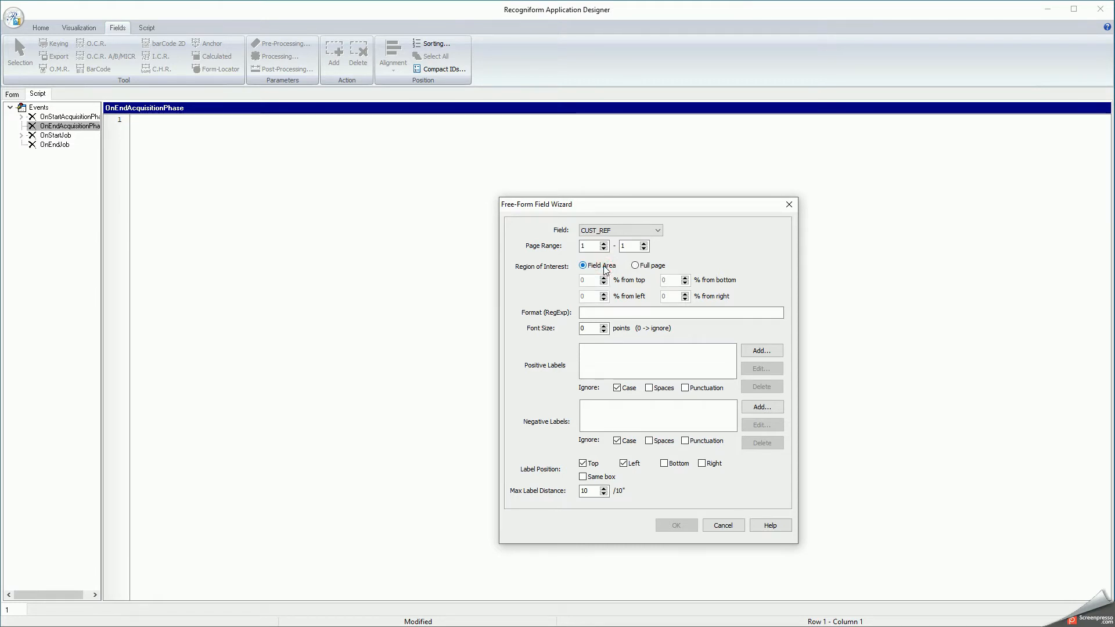
{"action": "left_click", "coordinate": [635, 267]}
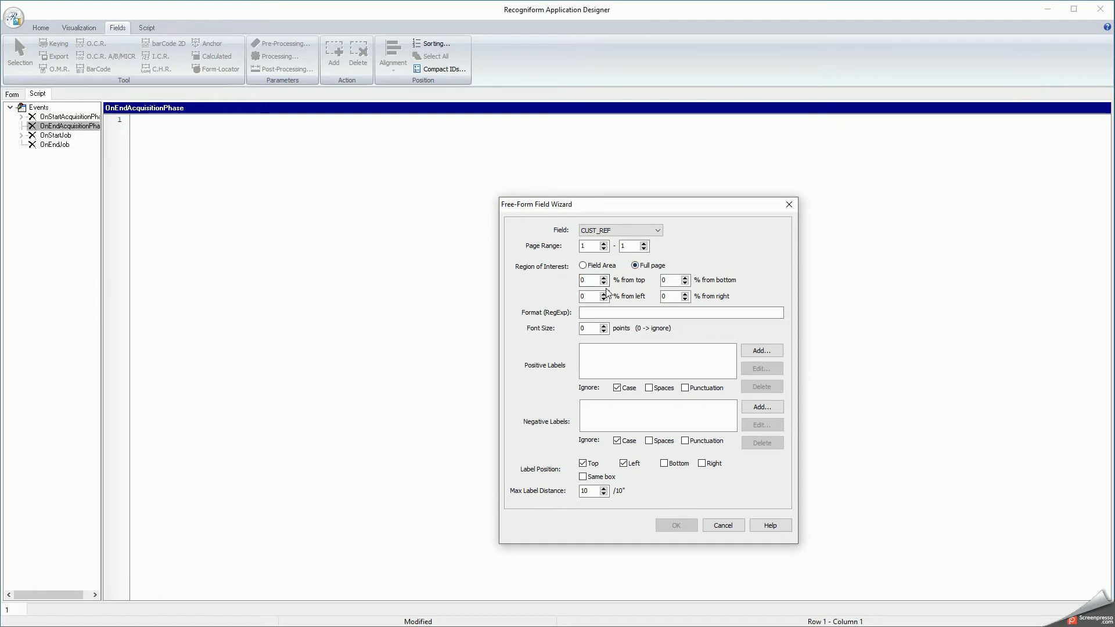
{"action": "double_click", "coordinate": [587, 280]}
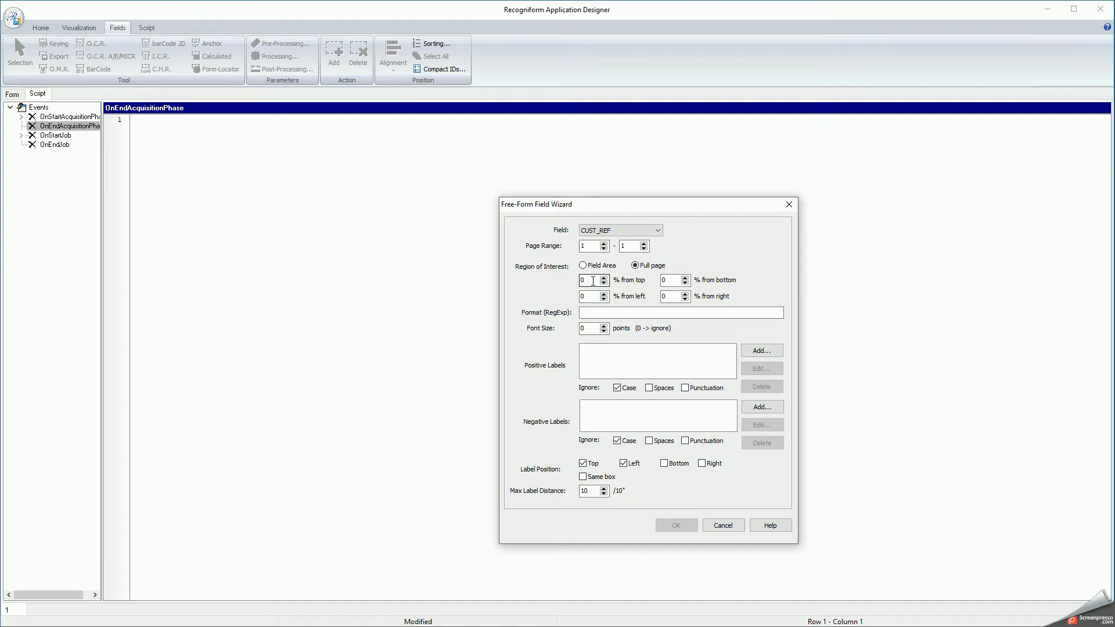
{"action": "type", "text": "30"}
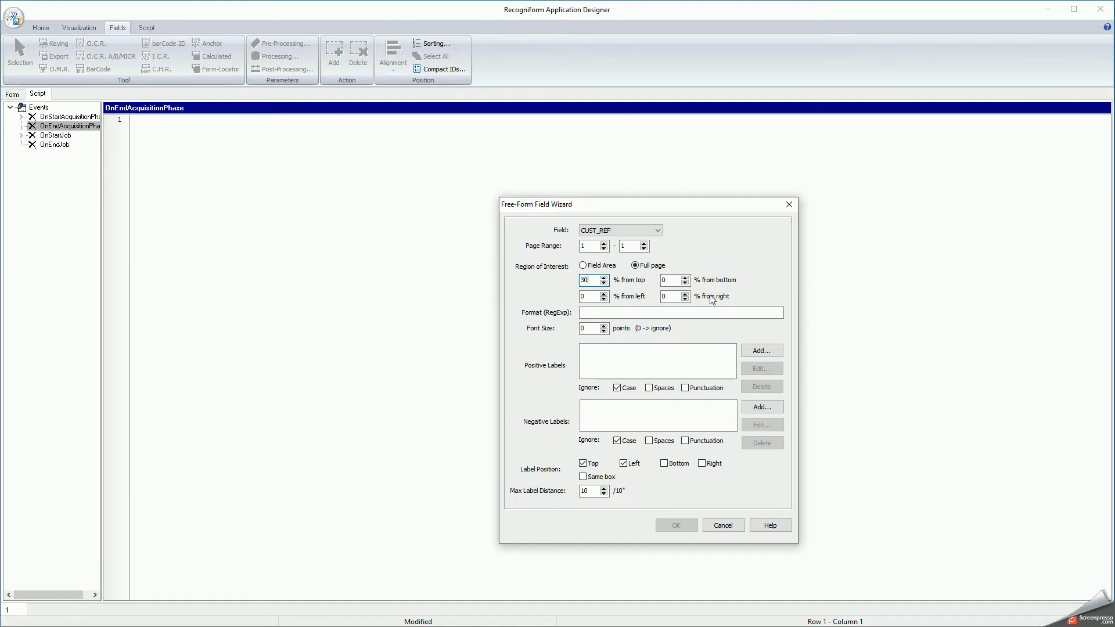
{"action": "double_click", "coordinate": [588, 281]}
{"action": "type", "text": "0"}
Step: Set the Format (RegExp) pattern to six digits or capital letters, [0-9A-Z]{6}
{"action": "left_click", "coordinate": [598, 312]}
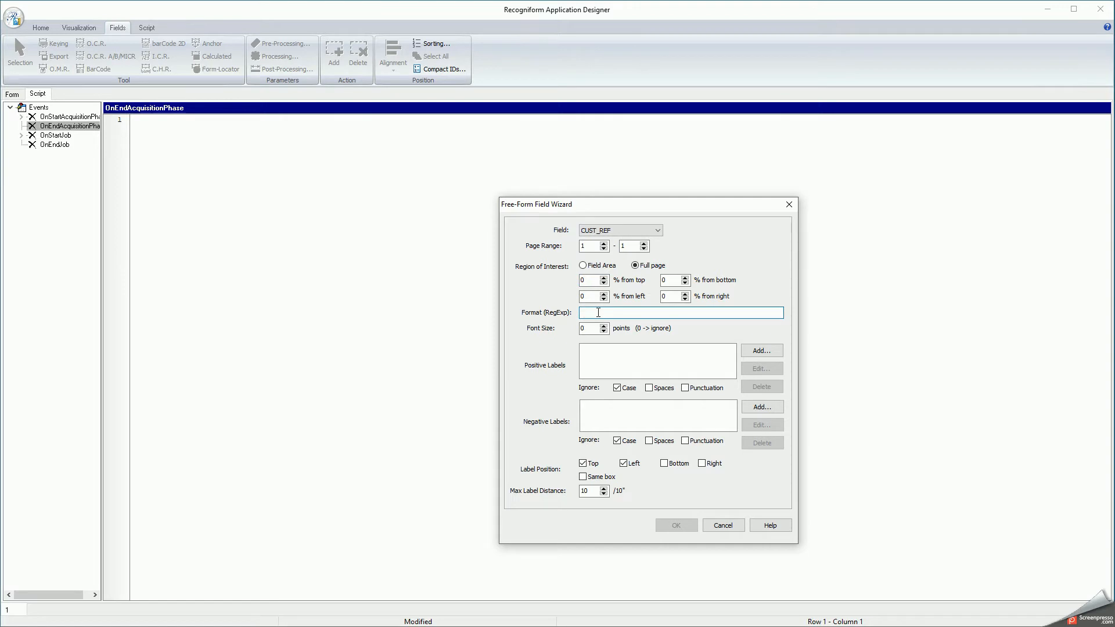
{"action": "type", "text": "["}
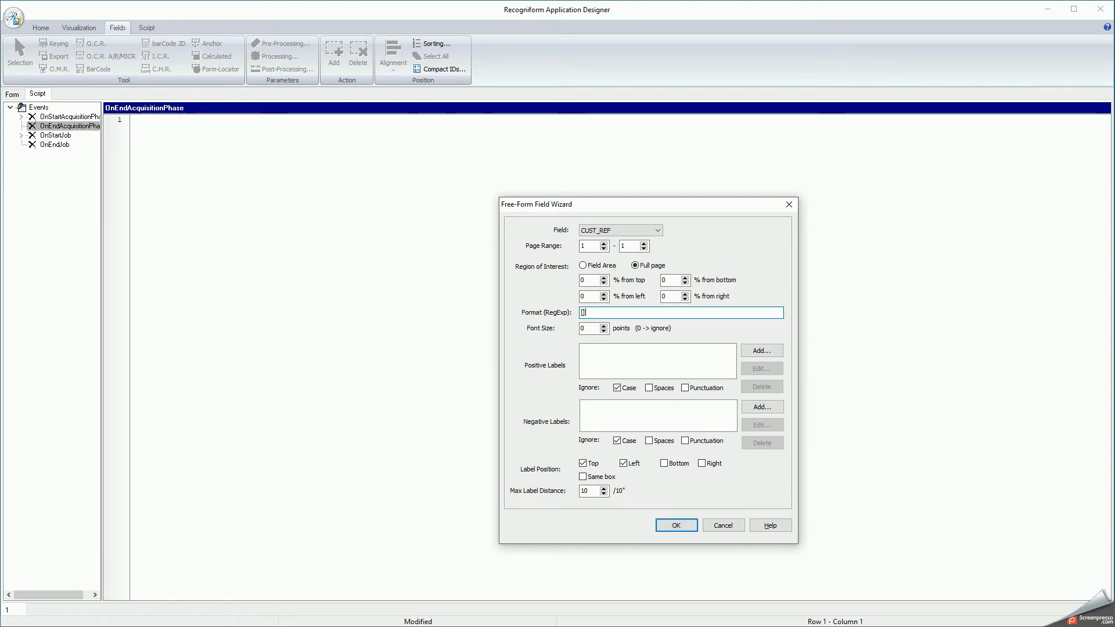
{"action": "type", "text": "0-9]{6"}
{"action": "left_click", "coordinate": [590, 312]}
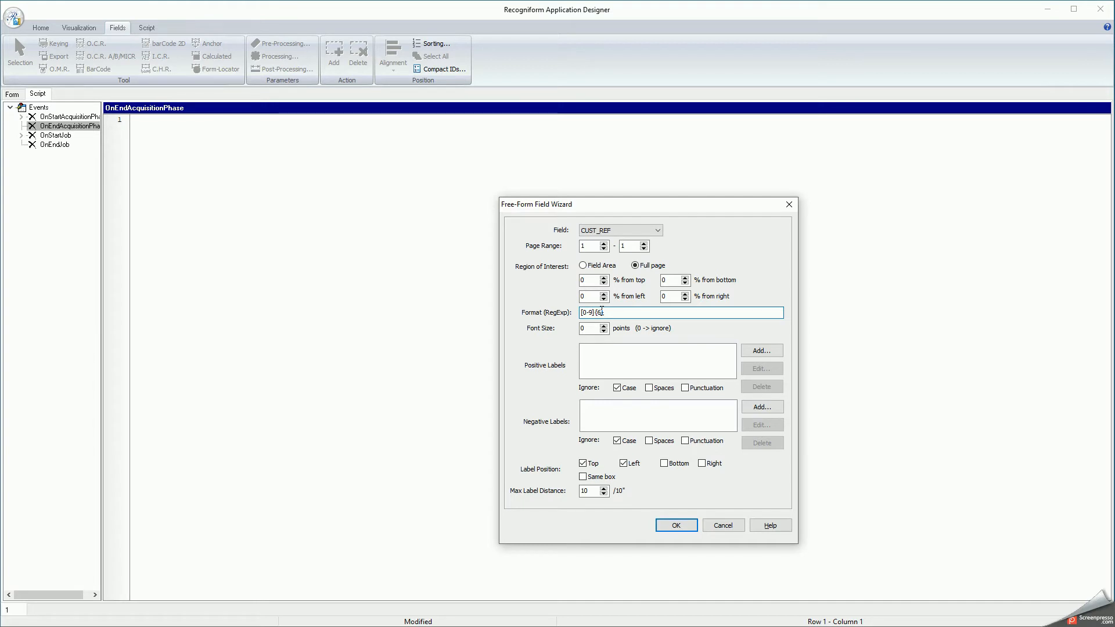
{"action": "type", "text": "A"}
{"action": "type", "text": "-"}
{"action": "type", "text": "Z"}
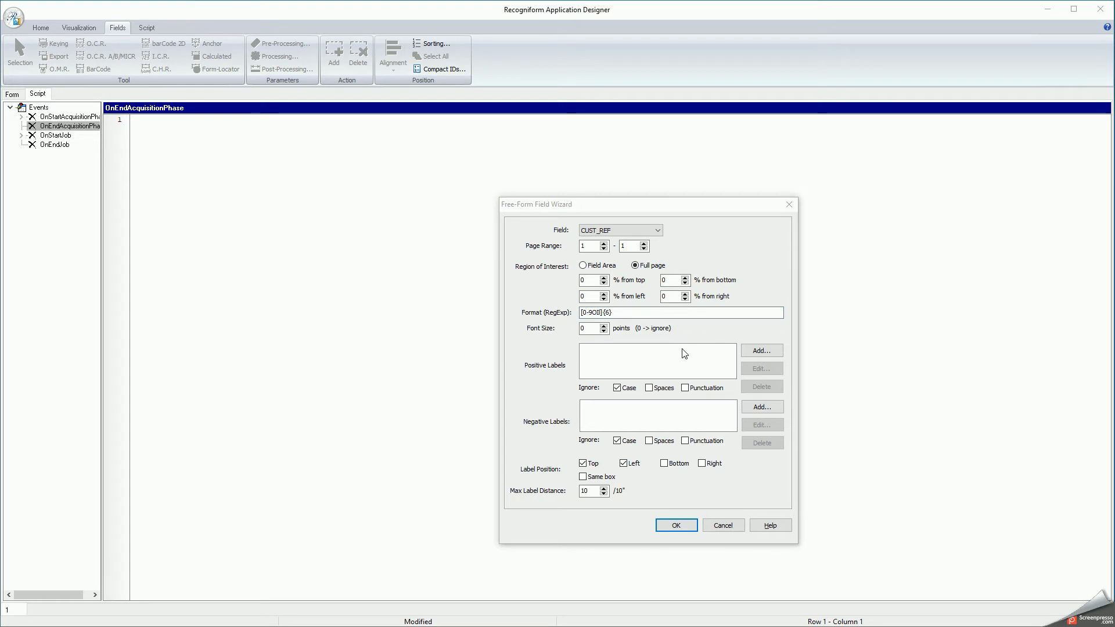
Step: Add positive labels 'customer reference' and 'customer ref' at 80% similarity
{"action": "left_click", "coordinate": [754, 353]}
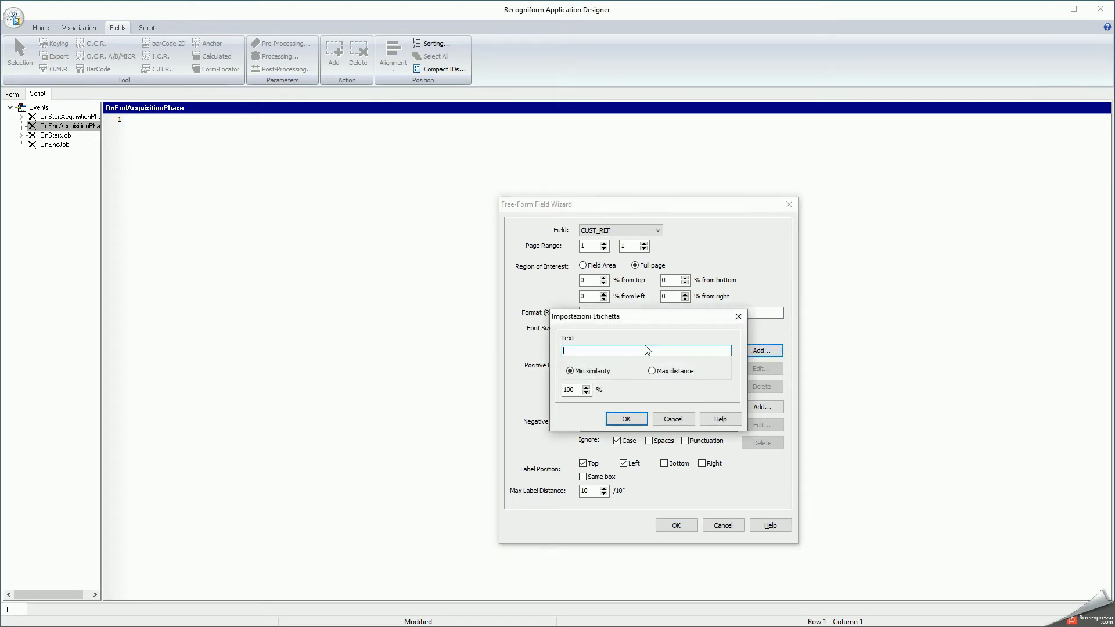
{"action": "type", "text": "cu"}
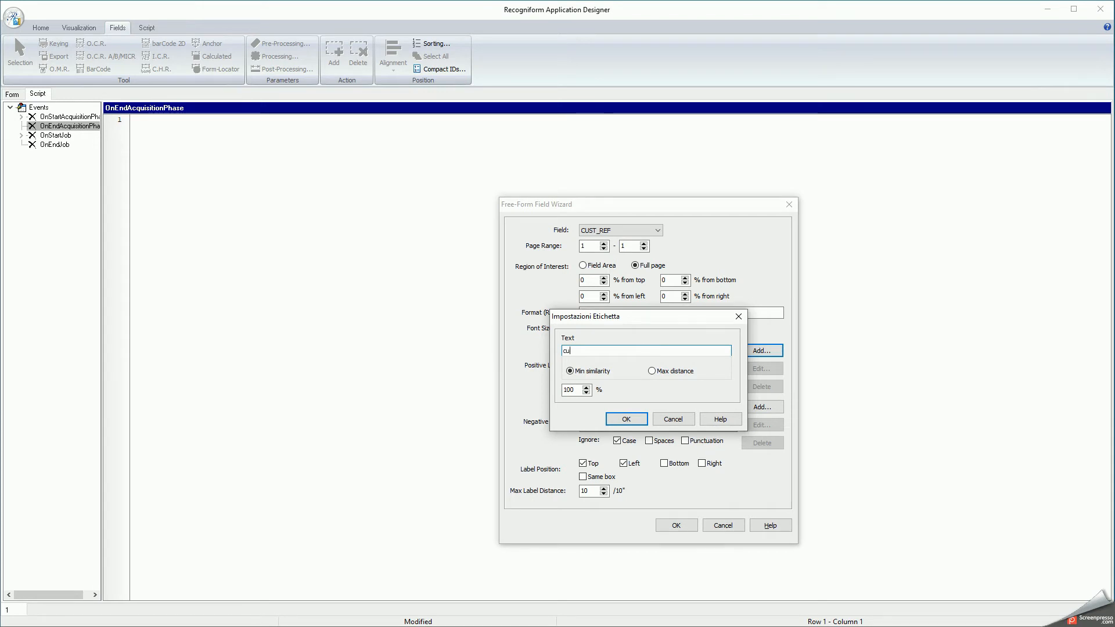
{"action": "type", "text": "stomer reference"}
{"action": "double_click", "coordinate": [571, 389]}
{"action": "type", "text": "80"}
{"action": "left_click", "coordinate": [625, 419]}
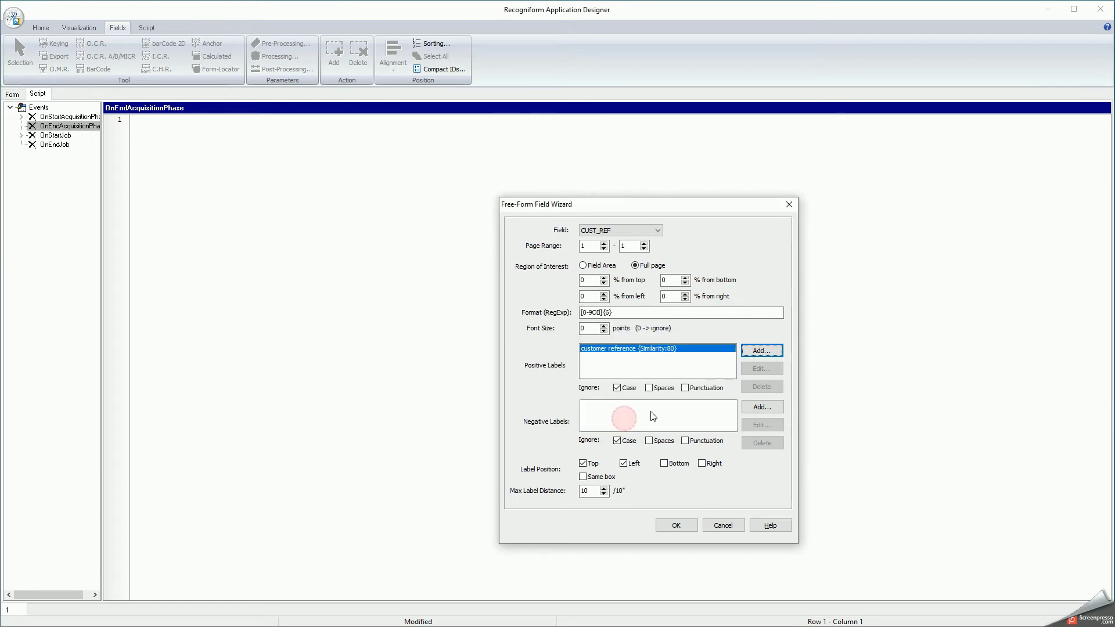
{"action": "left_click", "coordinate": [762, 350]}
{"action": "type", "text": "customer ref"}
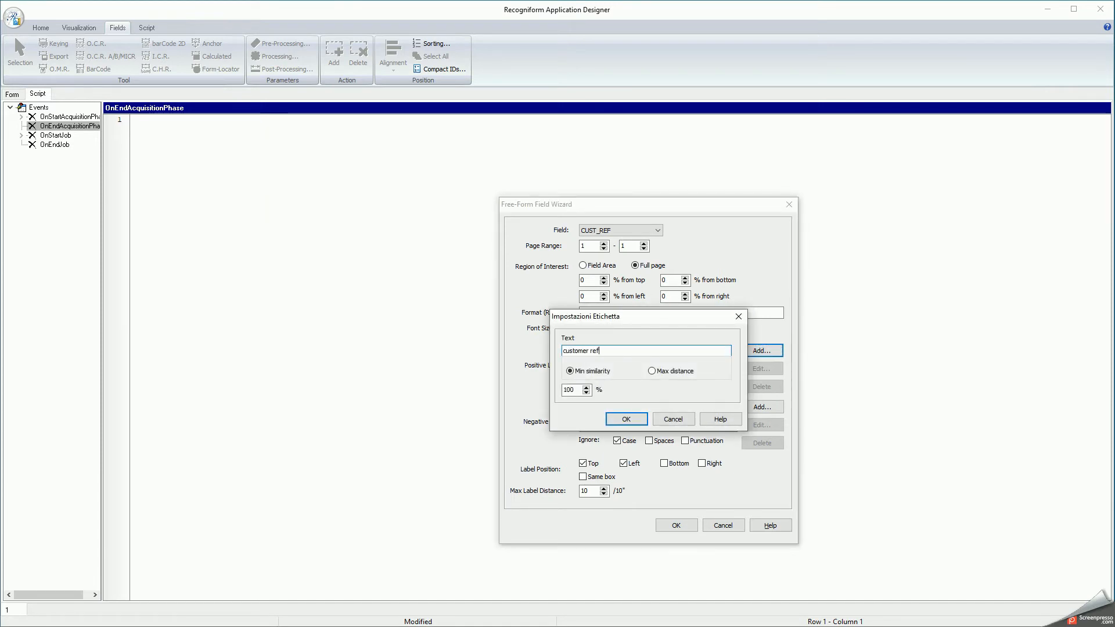
{"action": "double_click", "coordinate": [569, 390]}
{"action": "type", "text": "80"}
{"action": "left_click", "coordinate": [626, 419]}
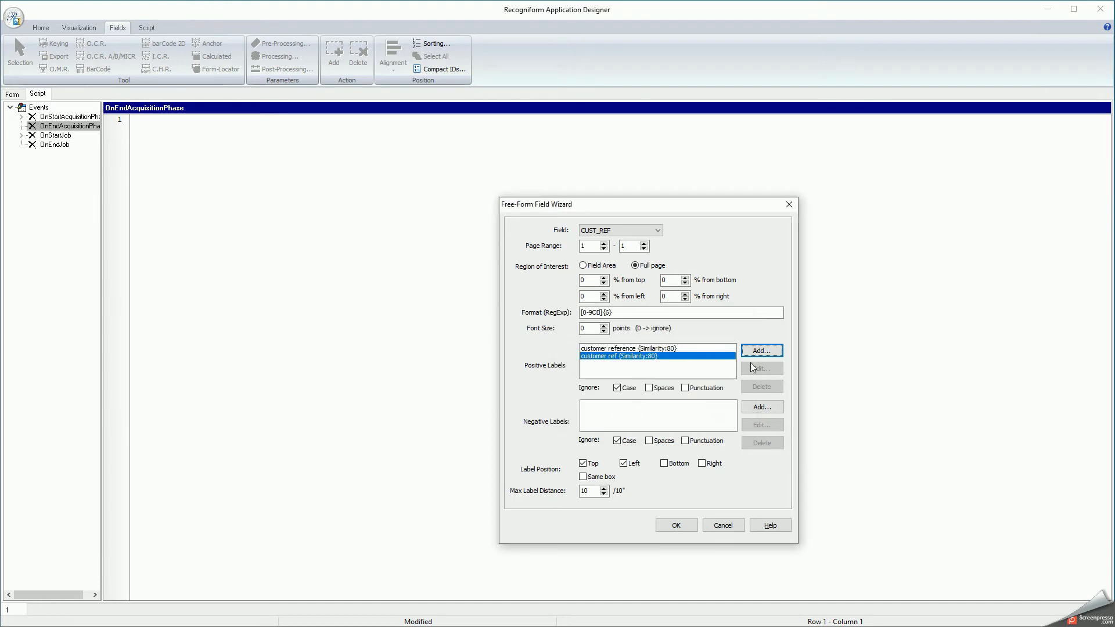
Step: Add positive labels 'client id' and 'customer id' at 80% similarity
{"action": "left_click", "coordinate": [758, 352]}
{"action": "type", "text": "client id"}
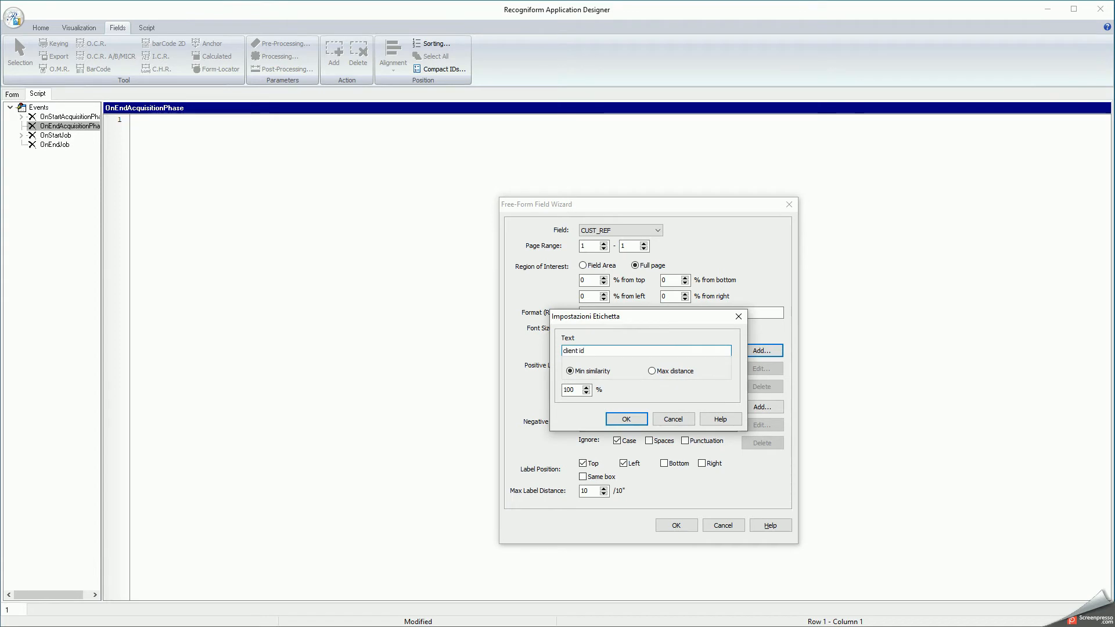
{"action": "double_click", "coordinate": [569, 390]}
{"action": "type", "text": "80"}
{"action": "left_click", "coordinate": [642, 420]}
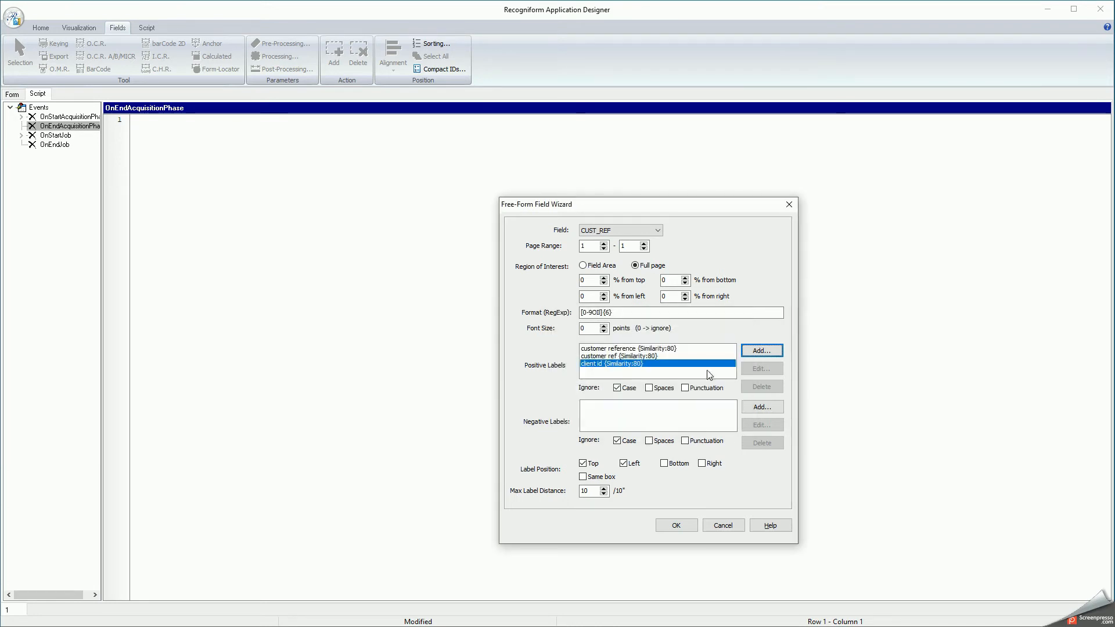
{"action": "left_click", "coordinate": [757, 352]}
{"action": "type", "text": "customer id"}
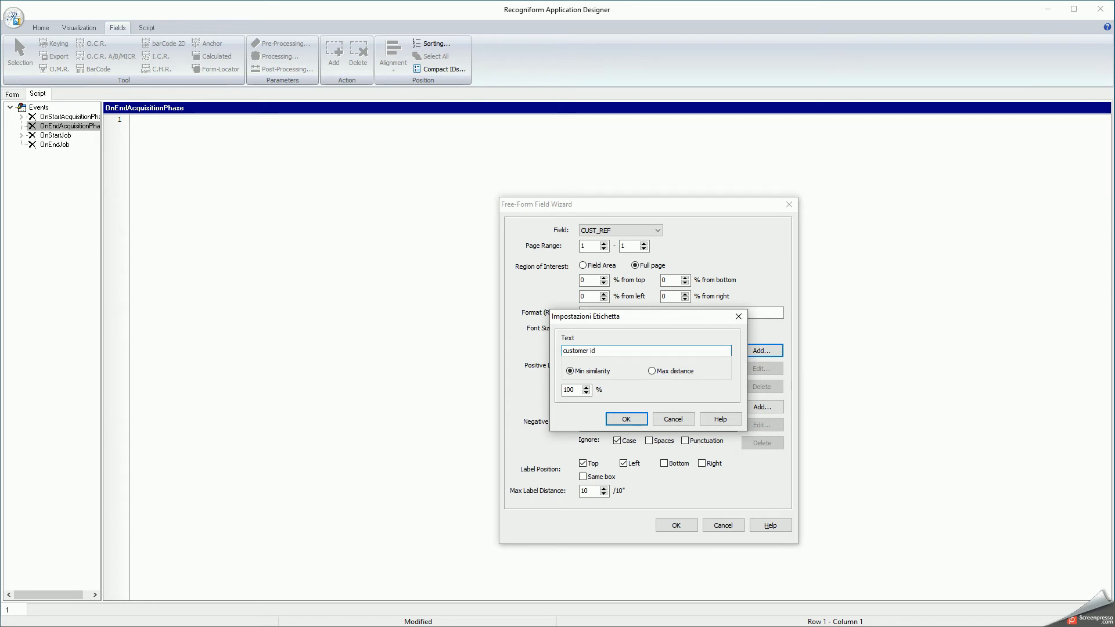
{"action": "left_click_drag", "start_coordinate": [568, 391], "coordinate": [562, 389]}
{"action": "type", "text": "80"}
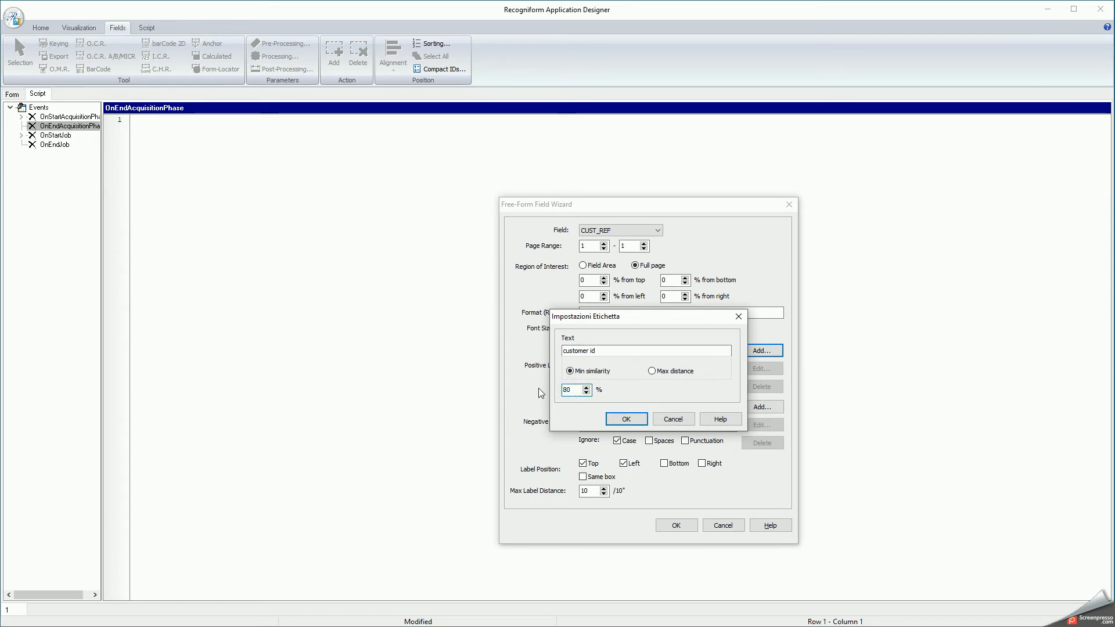
{"action": "left_click", "coordinate": [637, 420]}
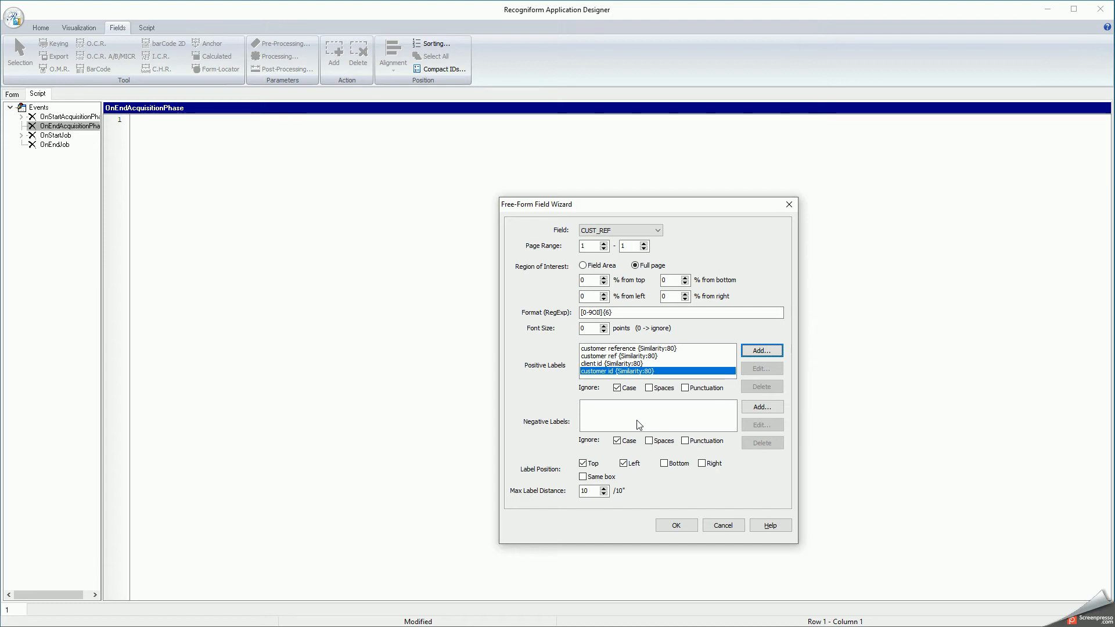
Step: Add negative labels 'order no' at 100% and 'item code' at 80% similarity
{"action": "left_click", "coordinate": [762, 406]}
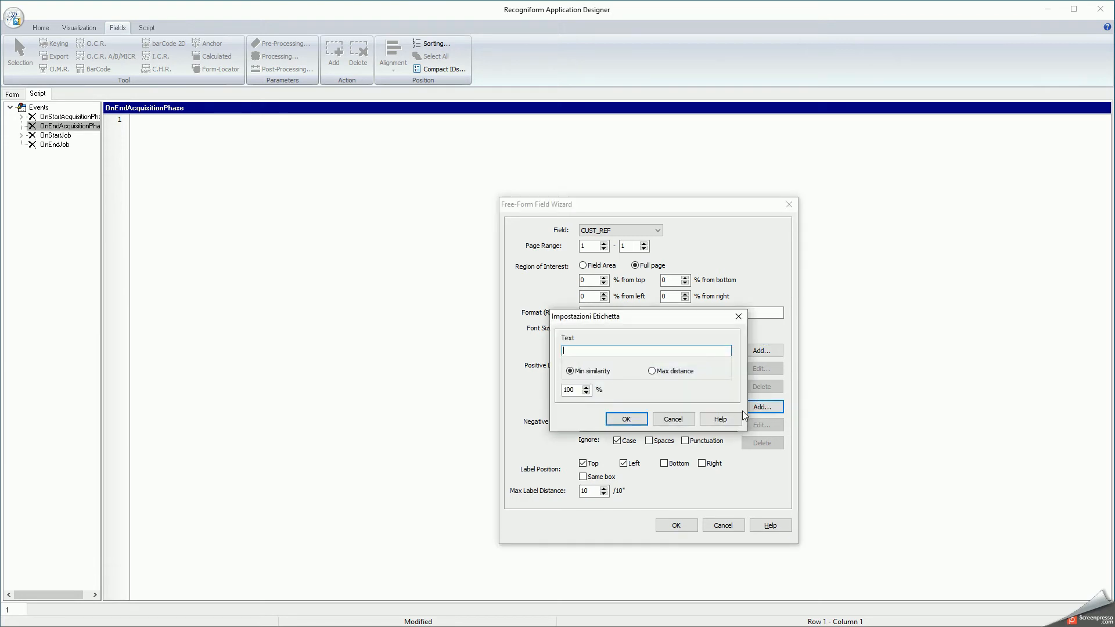
{"action": "type", "text": "order no"}
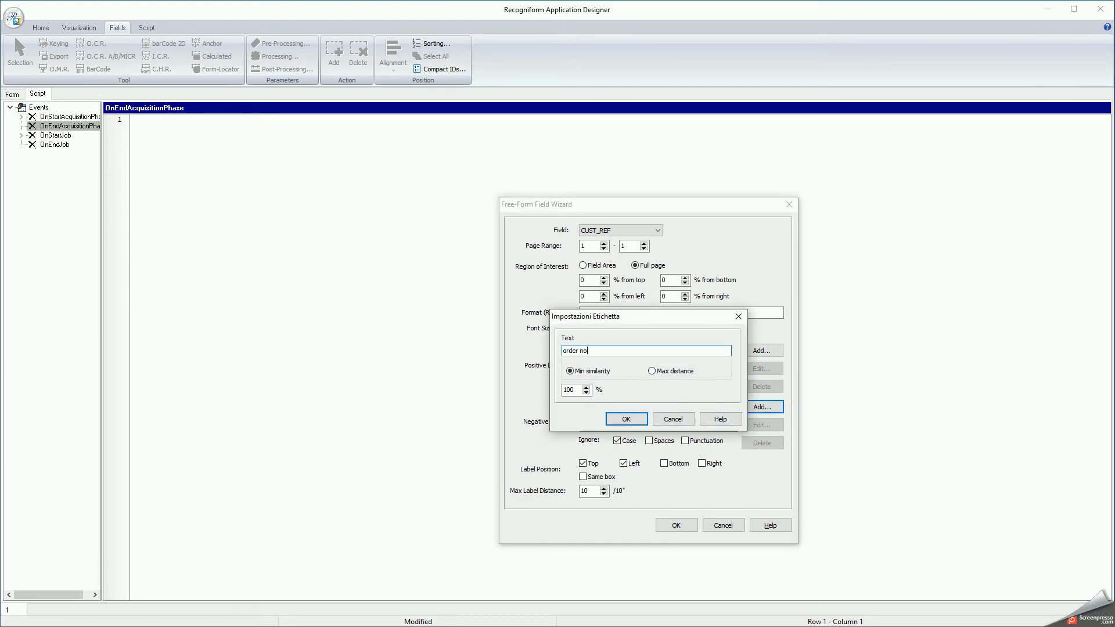
{"action": "left_click", "coordinate": [626, 419]}
{"action": "left_click", "coordinate": [761, 407]}
{"action": "type", "text": "item code"}
{"action": "key", "text": "Tab"}
{"action": "type", "text": "80"}
{"action": "left_click", "coordinate": [623, 419]}
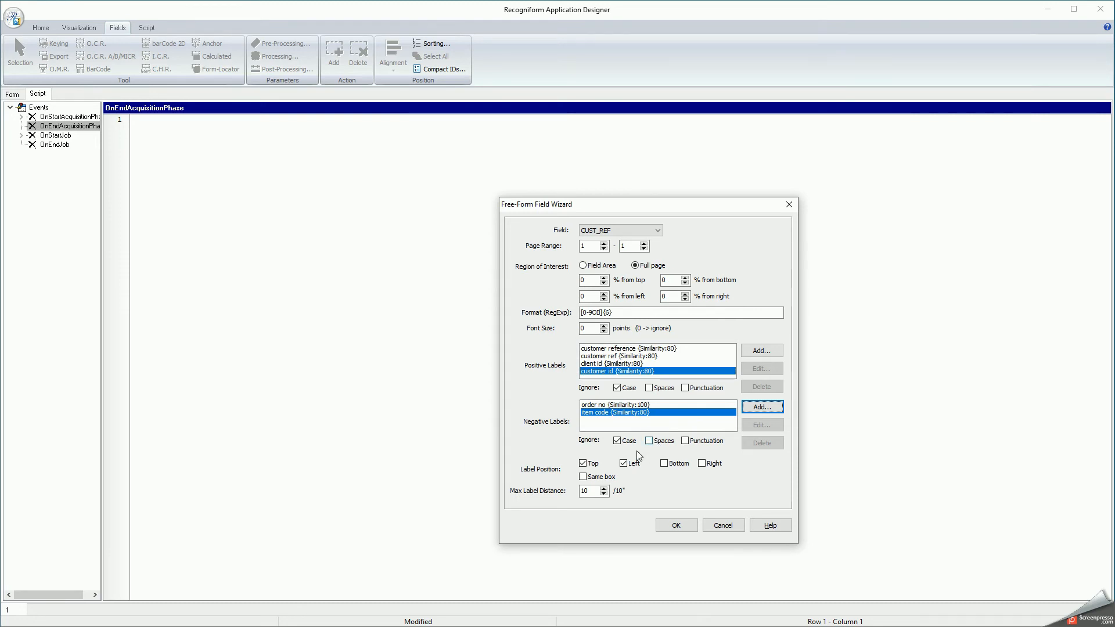
Step: Keep the Top and Left label positions enabled
{"action": "left_click", "coordinate": [594, 463]}
{"action": "left_click", "coordinate": [597, 464]}
{"action": "left_click", "coordinate": [632, 464]}
{"action": "left_click", "coordinate": [632, 464]}
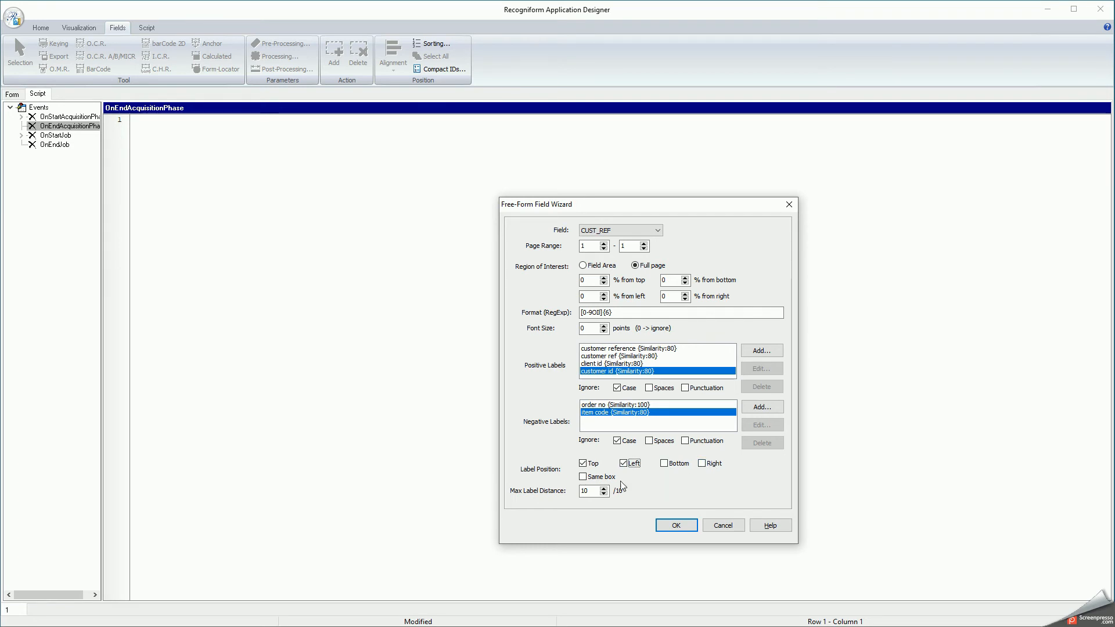
Step: Leave Same box unchecked and let the wizard generate the CUST_REF scripts
{"action": "left_click", "coordinate": [606, 480]}
{"action": "left_click", "coordinate": [606, 479]}
{"action": "left_click", "coordinate": [605, 480]}
{"action": "left_click", "coordinate": [678, 526]}
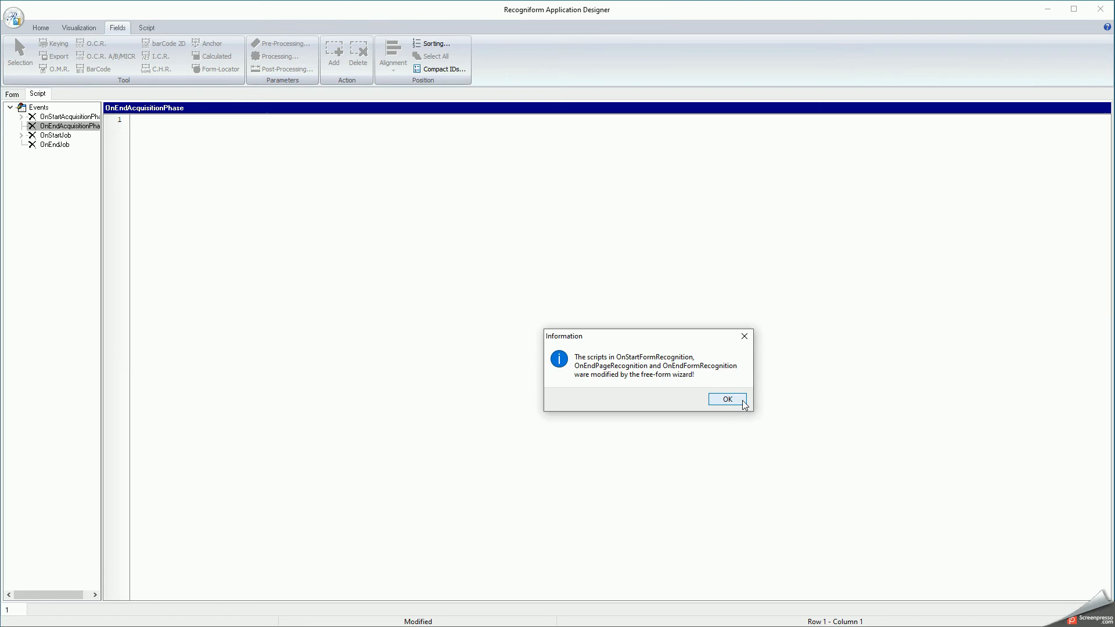
{"action": "left_click", "coordinate": [728, 400]}
Step: Review the generated OnEndPageRecognition and OnEndFormRecognition scripts
{"action": "left_click", "coordinate": [109, 191]}
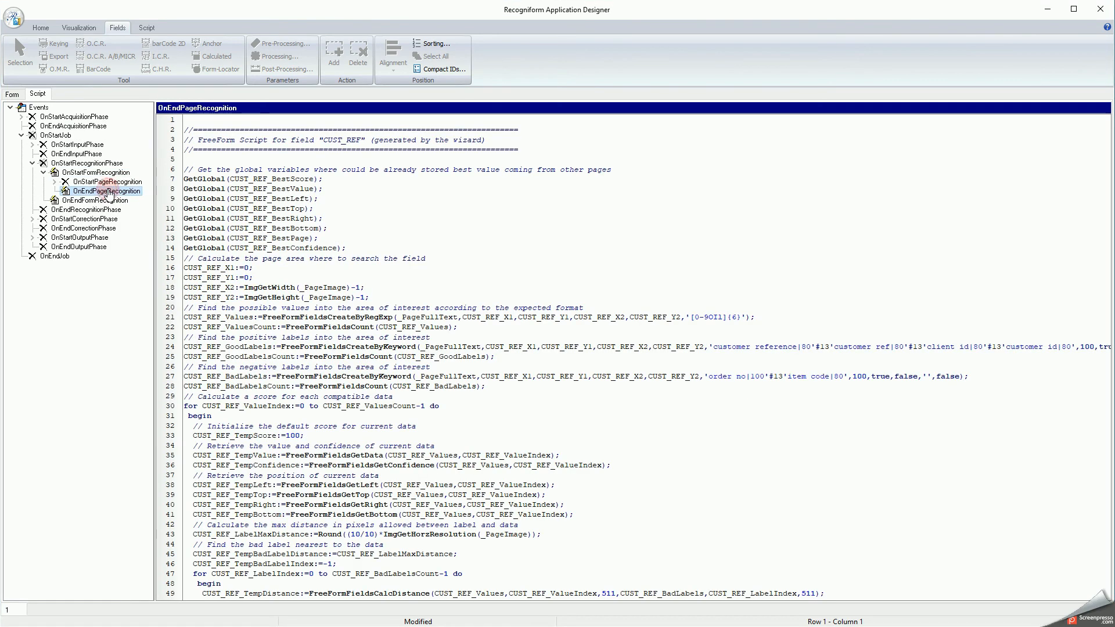
{"action": "left_click", "coordinate": [110, 202]}
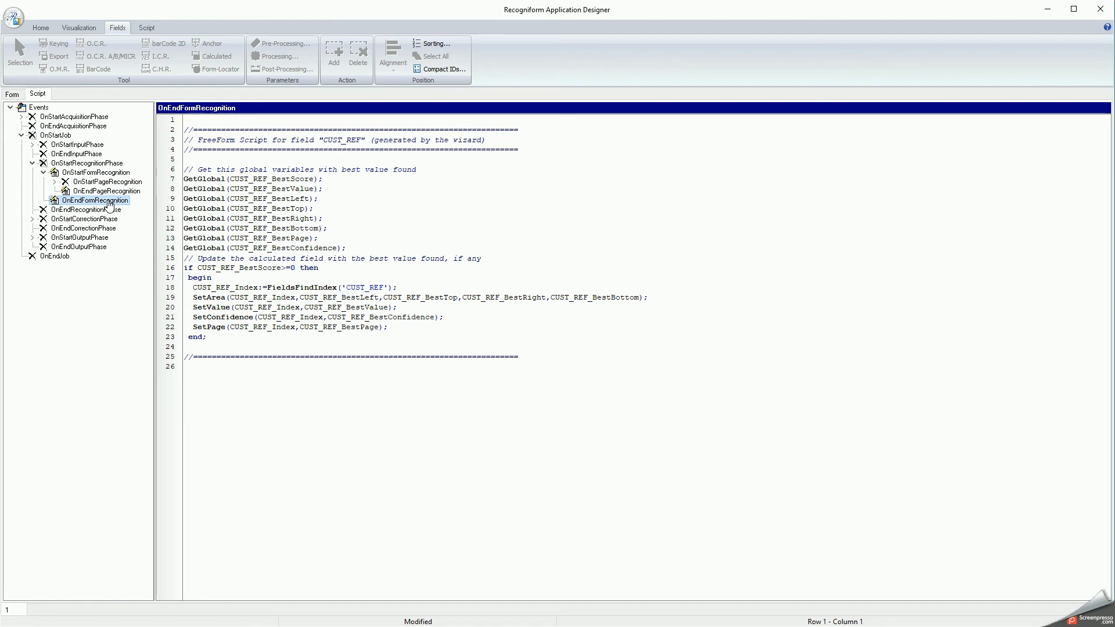
{"action": "left_click", "coordinate": [109, 195]}
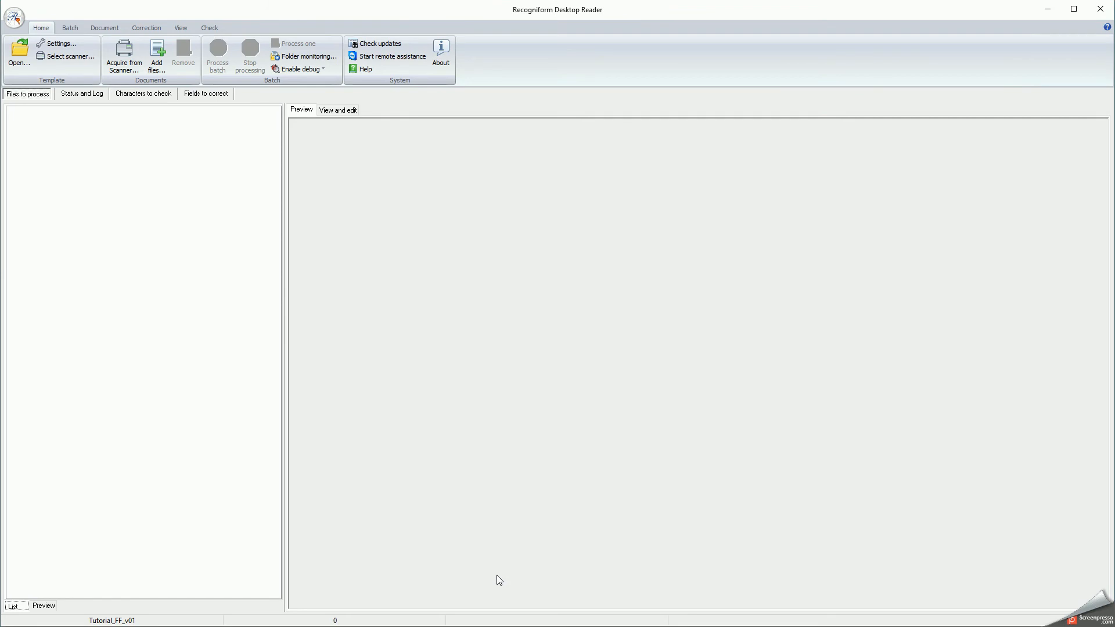
Step: Add FF_01.pdf through FF_04.pdf to the batch
{"action": "left_click", "coordinate": [157, 53]}
{"action": "left_click_drag", "start_coordinate": [640, 426], "coordinate": [557, 346]}
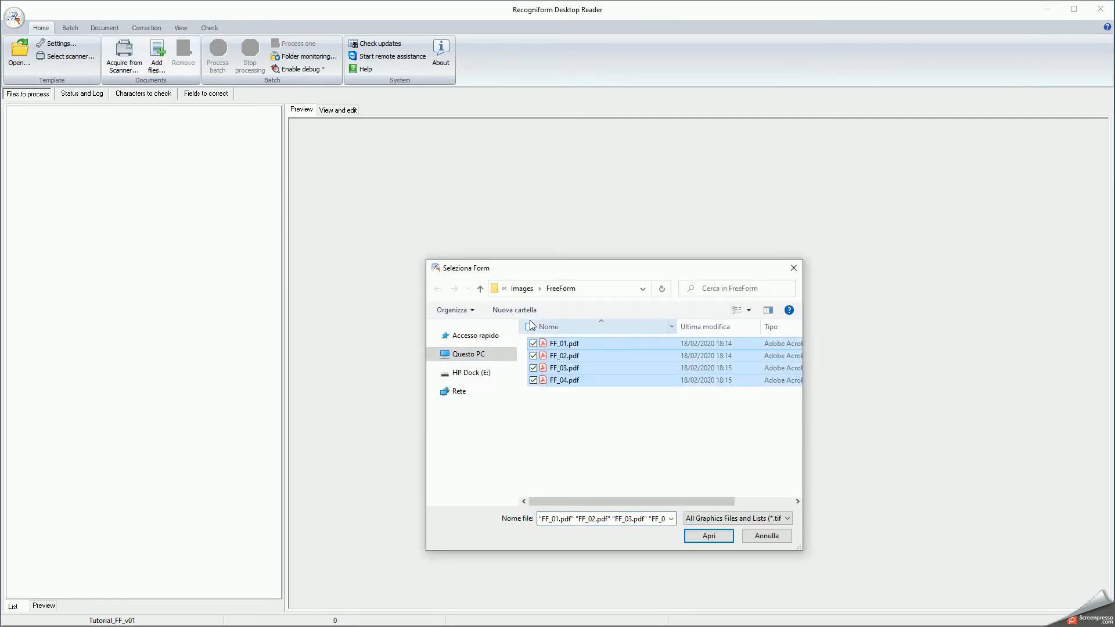
{"action": "left_click", "coordinate": [718, 536]}
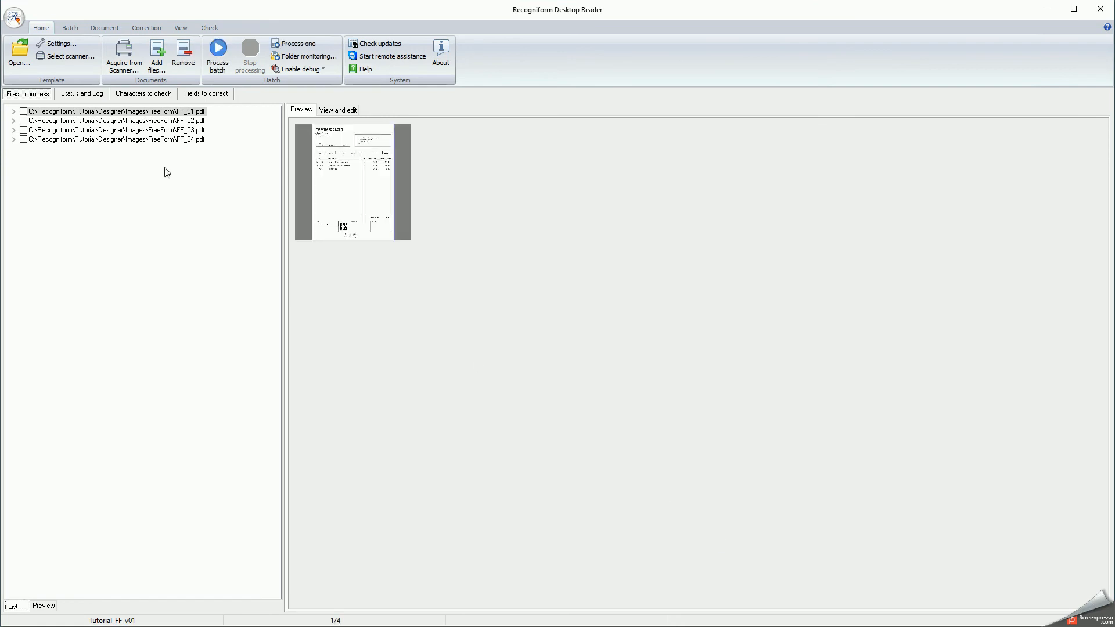
Step: Check each of the four documents' pages in full-page view, then process the batch
{"action": "left_click", "coordinate": [346, 109]}
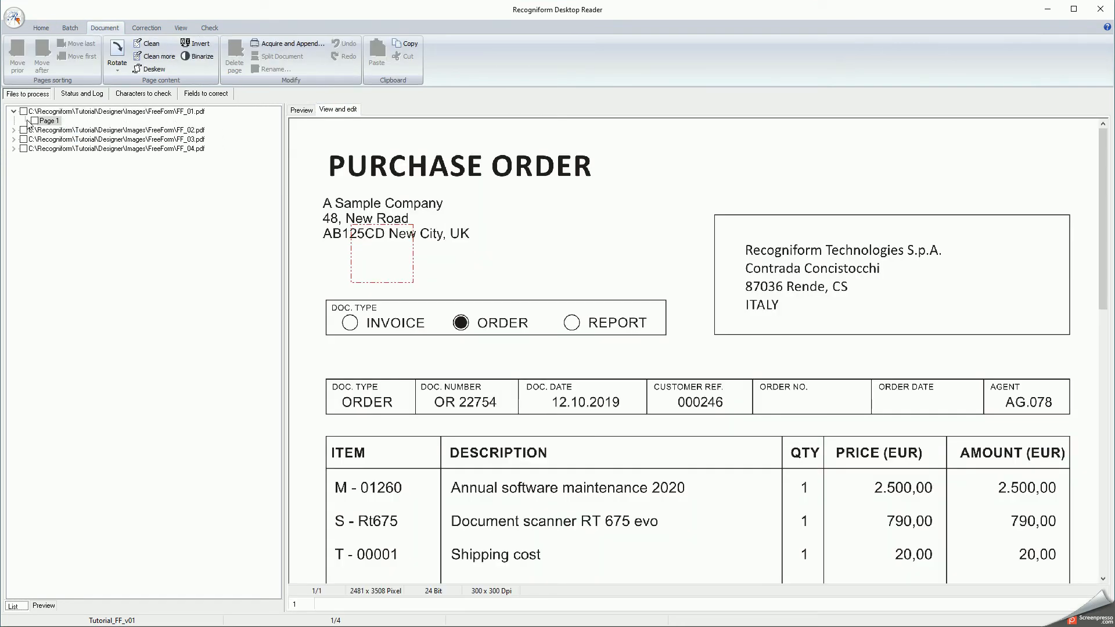
{"action": "left_click", "coordinate": [50, 121]}
{"action": "key", "text": "Down"}
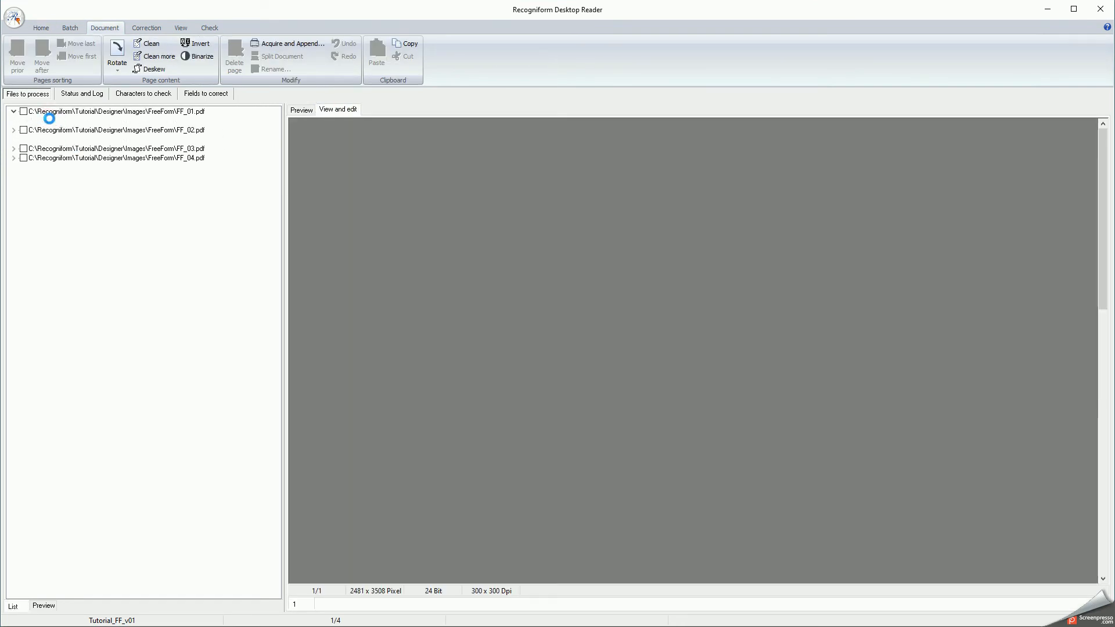
{"action": "key", "text": "Down"}
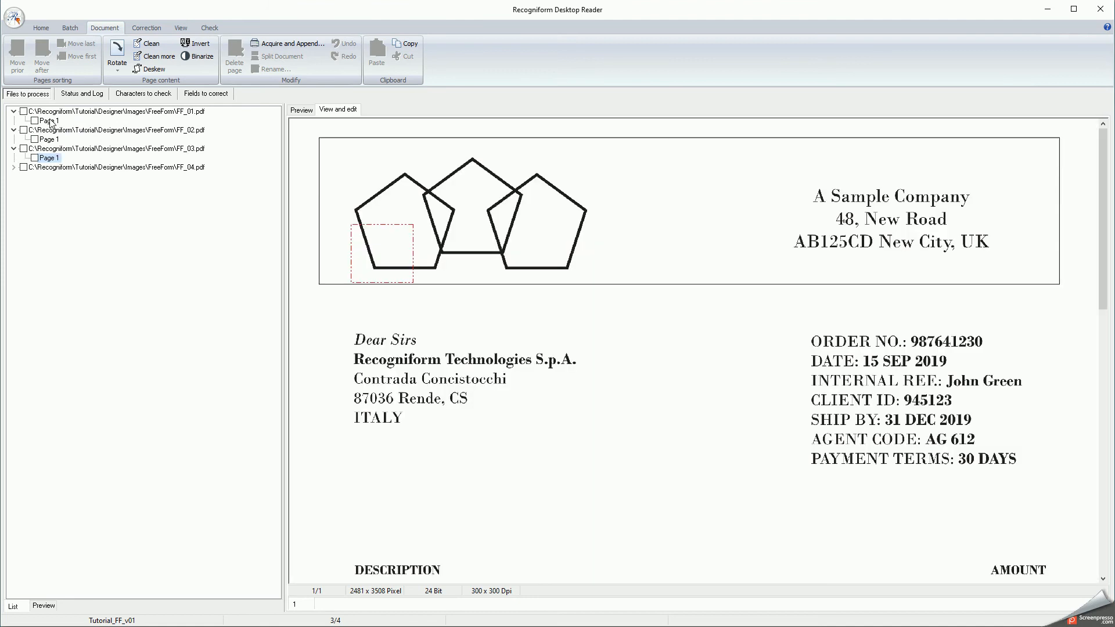
{"action": "key", "text": "Down"}
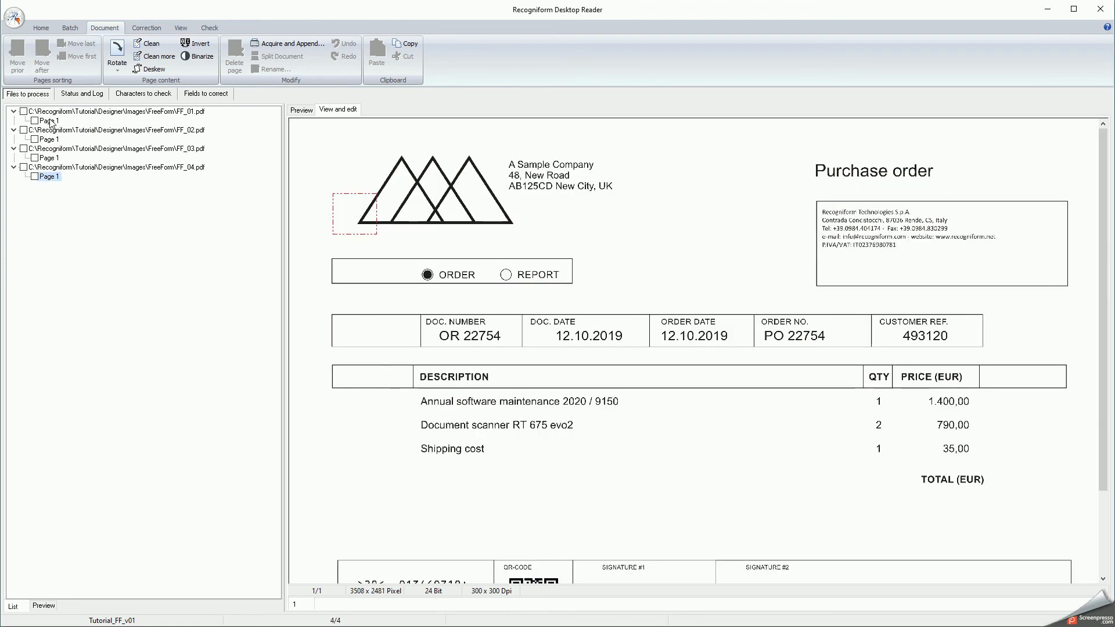
{"action": "left_click", "coordinate": [42, 28]}
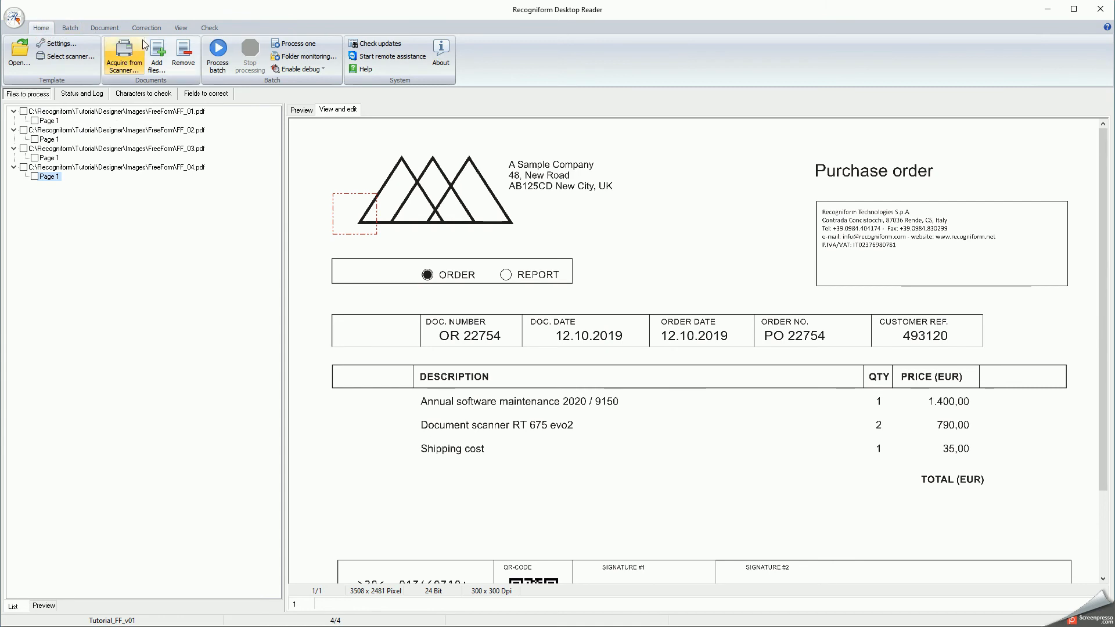
{"action": "left_click", "coordinate": [217, 56]}
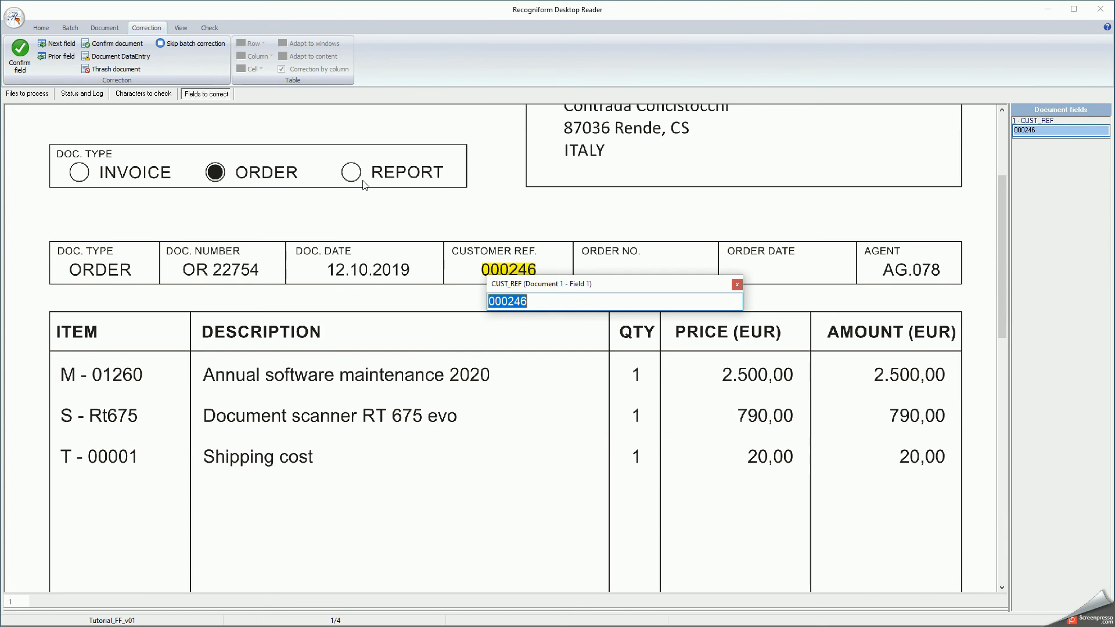
Step: Confirm CUST_REF values 000246, 357468, 945123 and 493120, then acknowledge batch completion
{"action": "key", "text": "Return"}
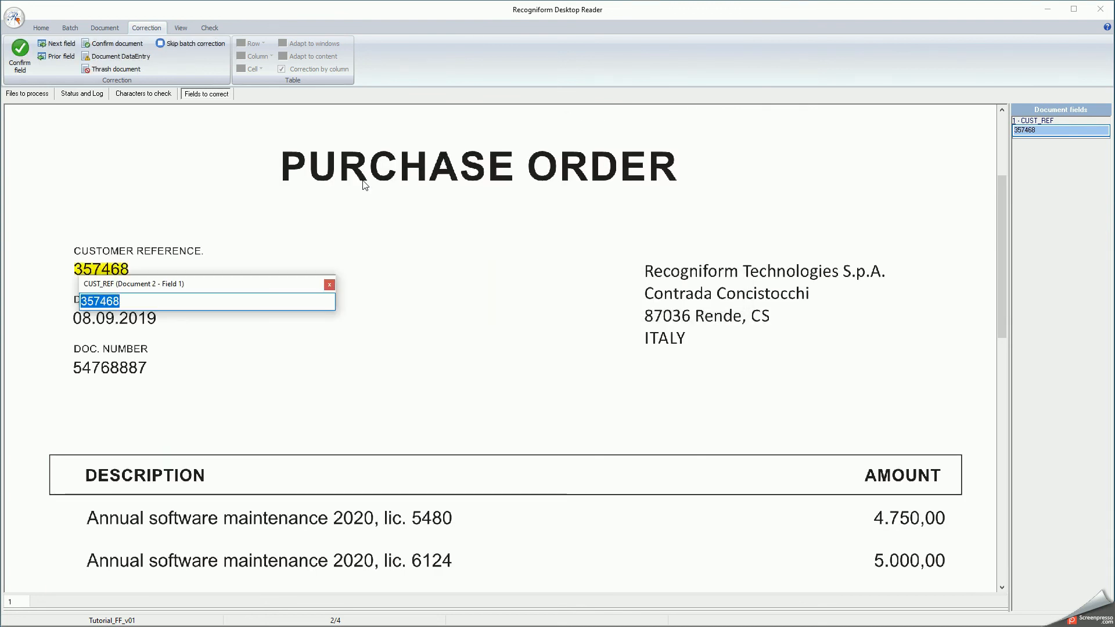
{"action": "key", "text": "Return"}
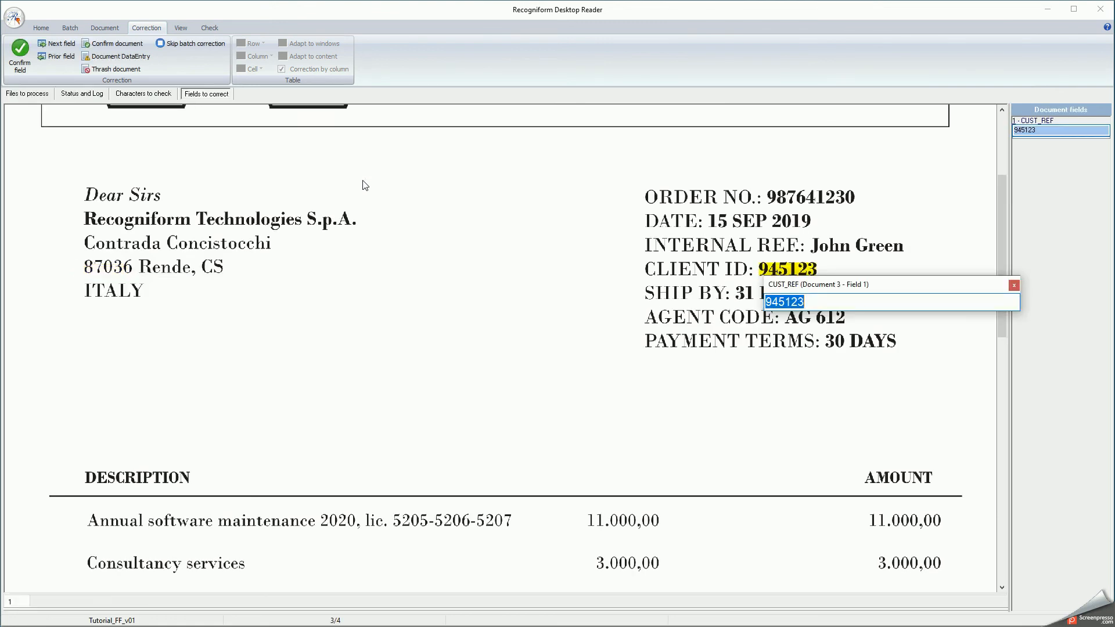
{"action": "key", "text": "Return"}
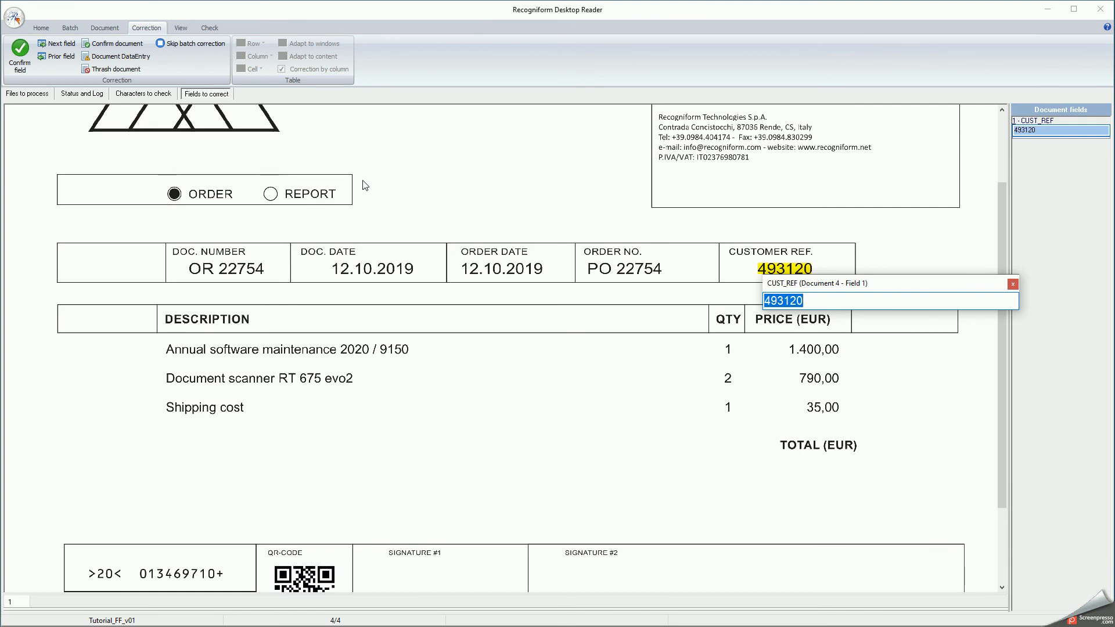
{"action": "key", "text": "Return"}
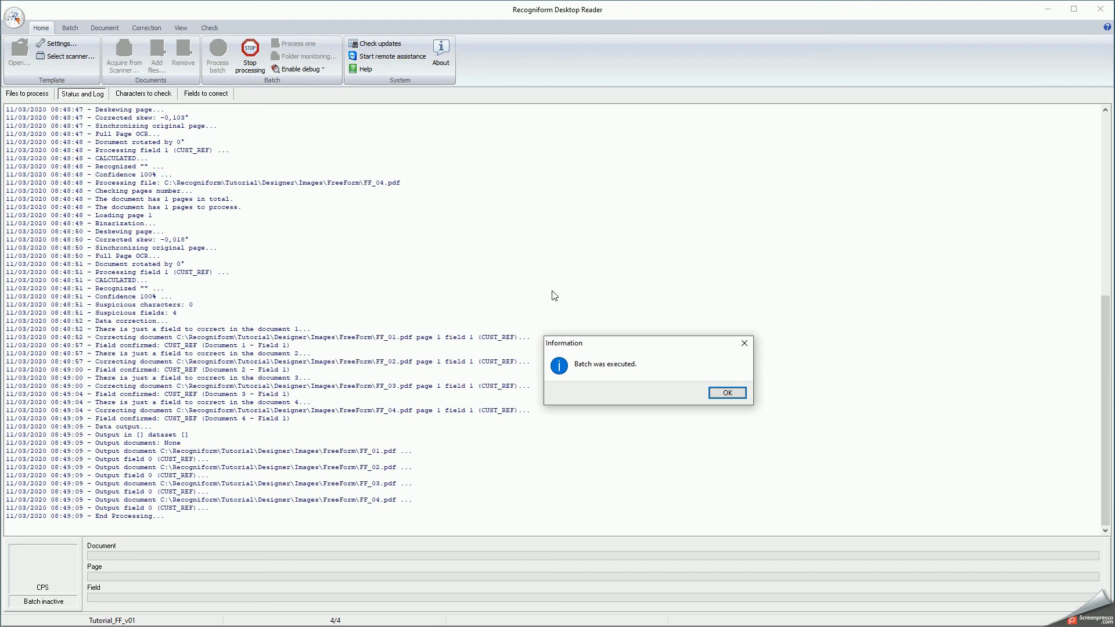
{"action": "left_click", "coordinate": [728, 394]}
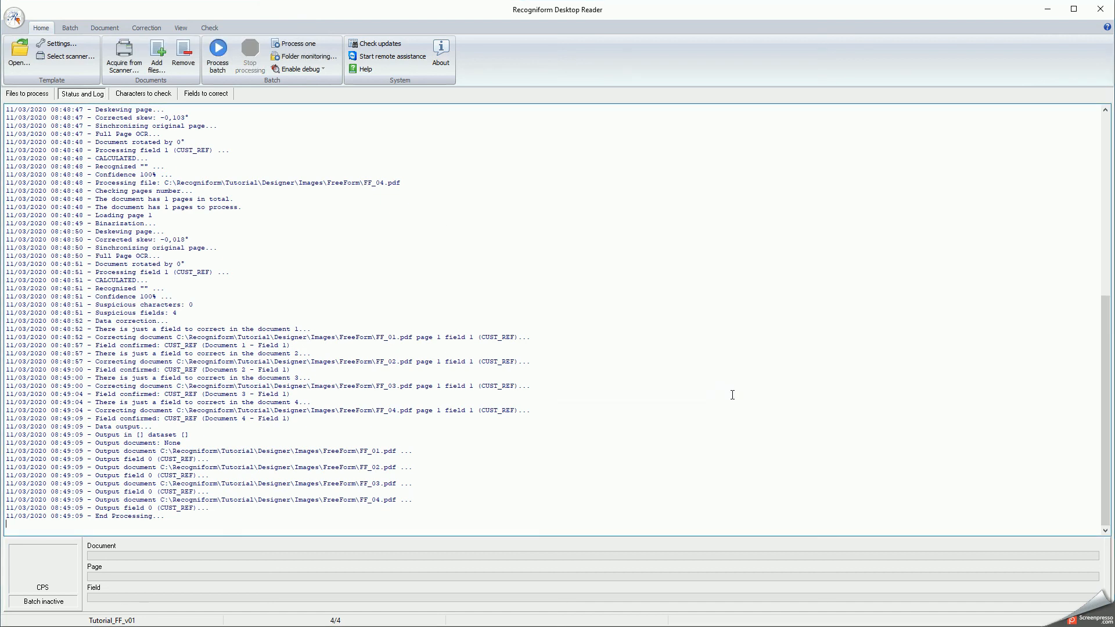